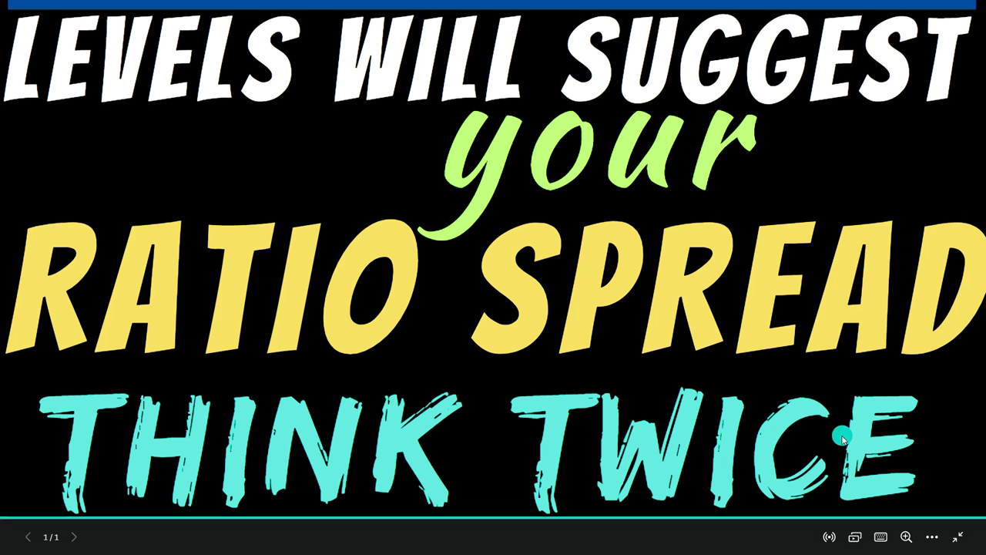
# Exit Canva's thumbnail preview and show the annotated BANKNIFTY TradingView chart.
pyautogui.press('Escape')
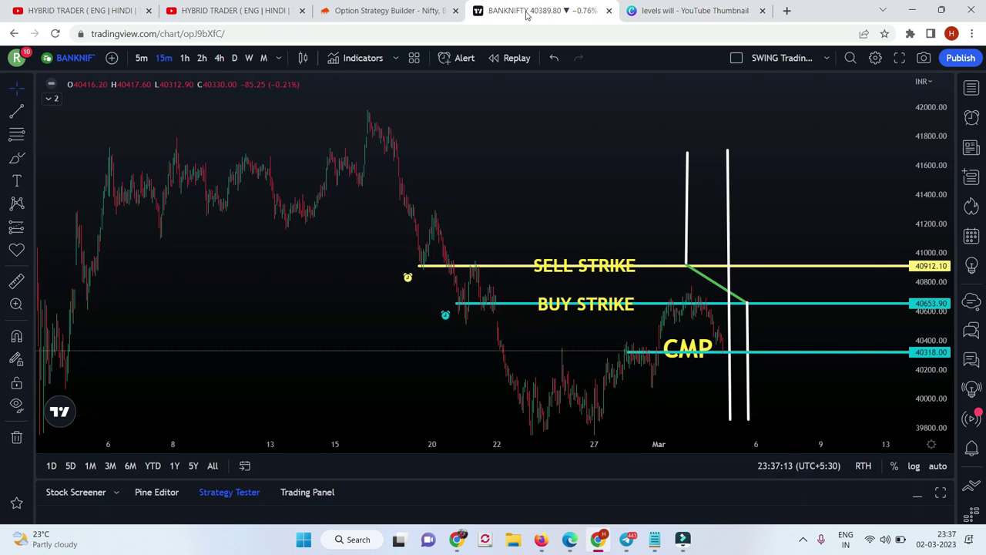
pyautogui.click(530, 13)
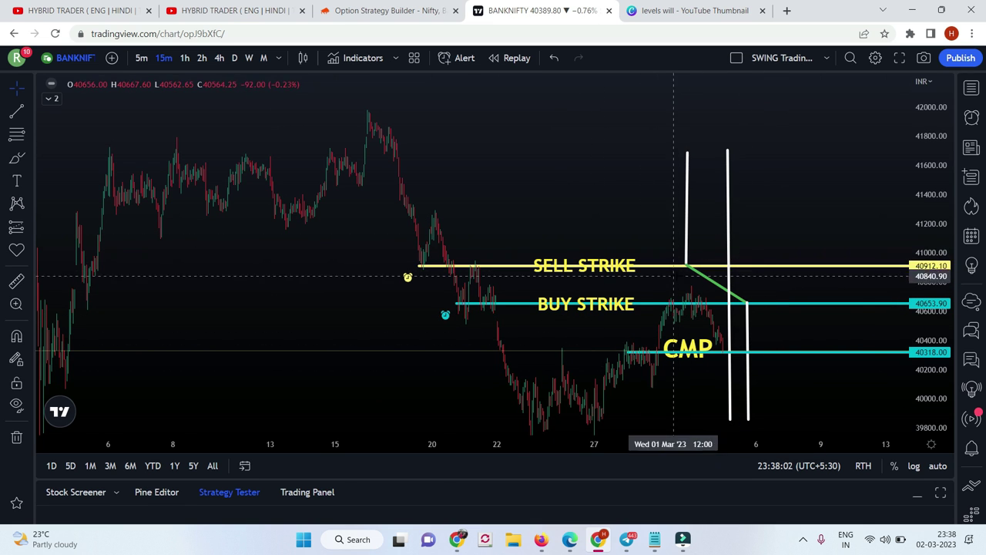
# Switch to the HYBRID TRADER channel's Videos page on YouTube.
pyautogui.click(239, 14)
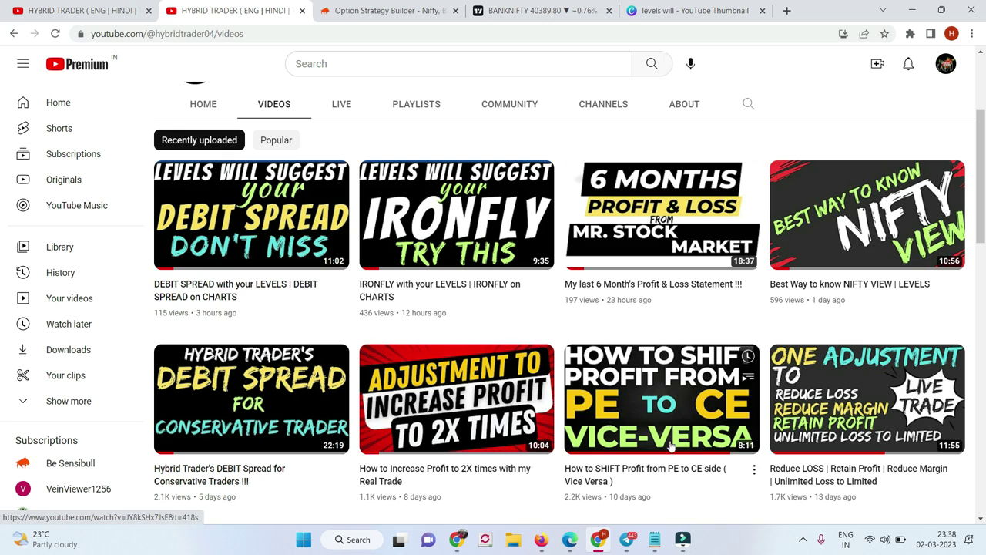
# Return to the TradingView BANKNIFTY chart with SELL STRIKE, BUY STRIKE and CMP levels.
pyautogui.click(529, 11)
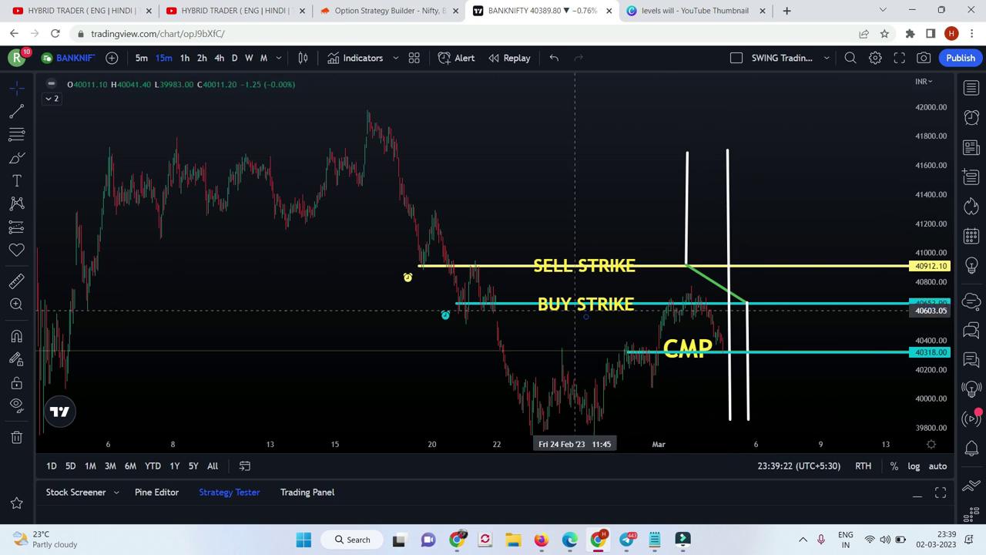
# Place a horizontal ray near 41708 above the existing sell strike.
pyautogui.click(29, 114)
pyautogui.click(78, 292)
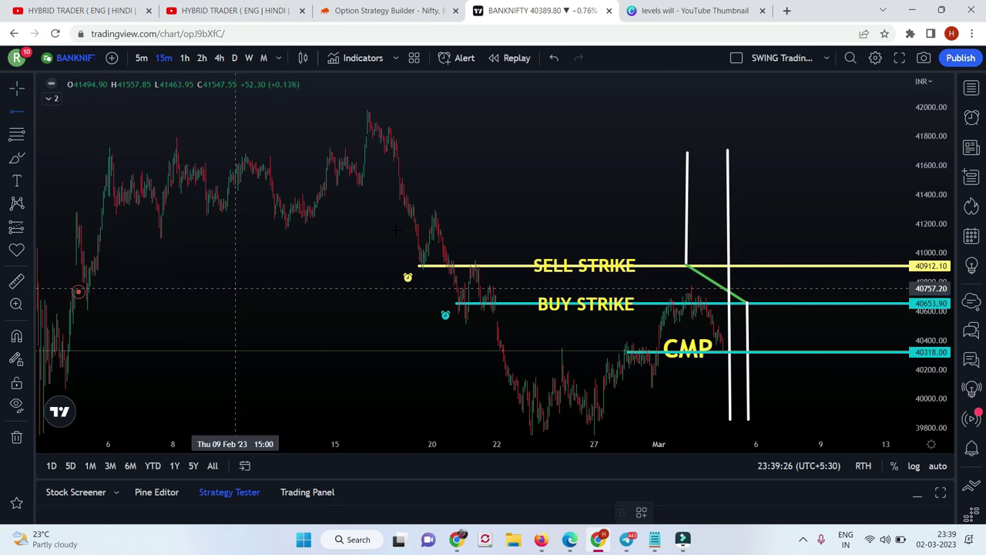
pyautogui.click(116, 150)
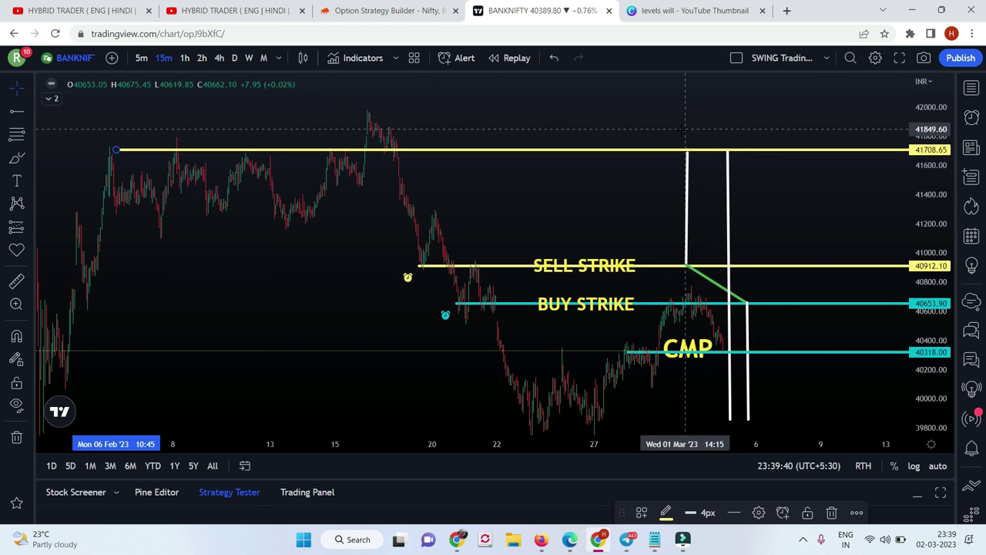
# Copy the SELL STRIKE label onto the new ray and rename it SELL STRIKE 2.
pyautogui.click(617, 266)
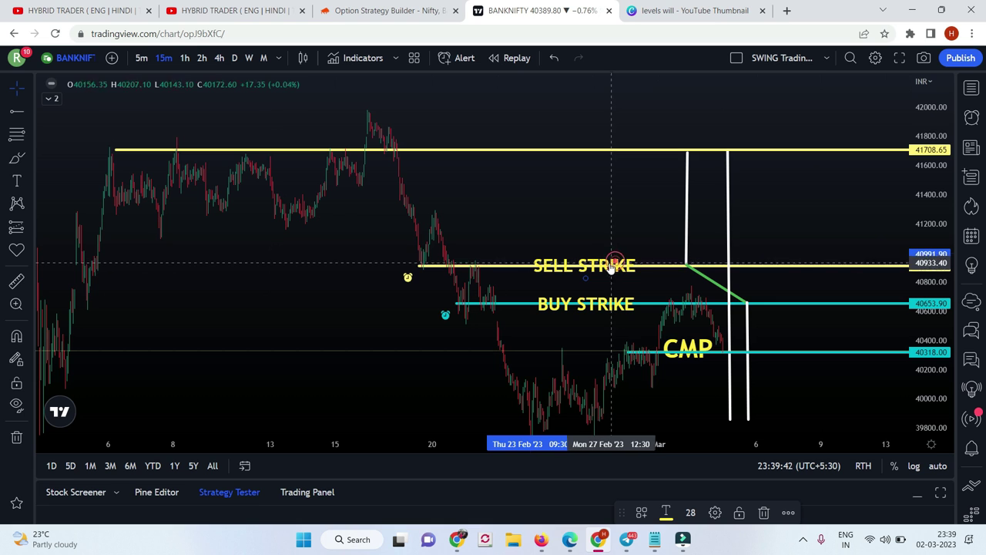
pyautogui.moveTo(617, 264); pyautogui.dragTo(604, 152)
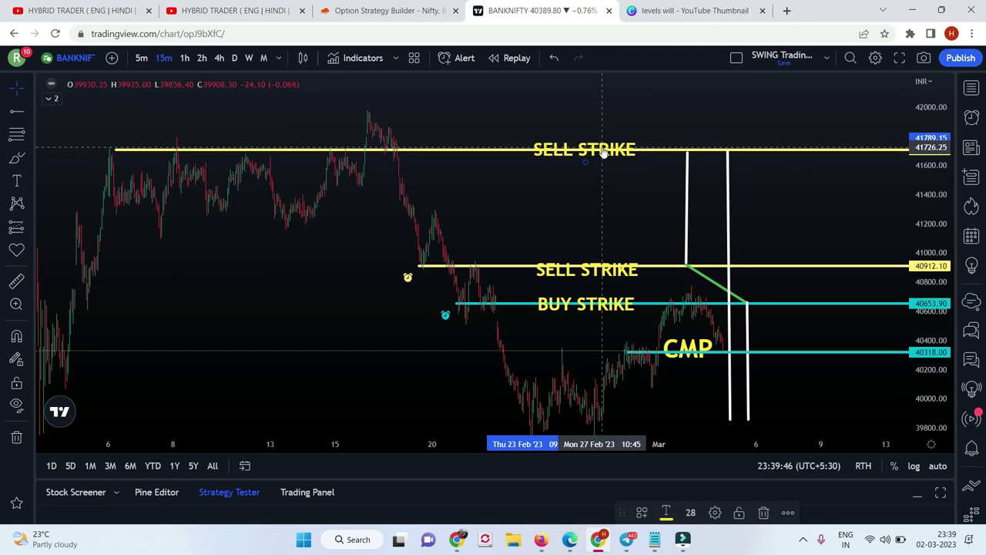
pyautogui.doubleClick(602, 150)
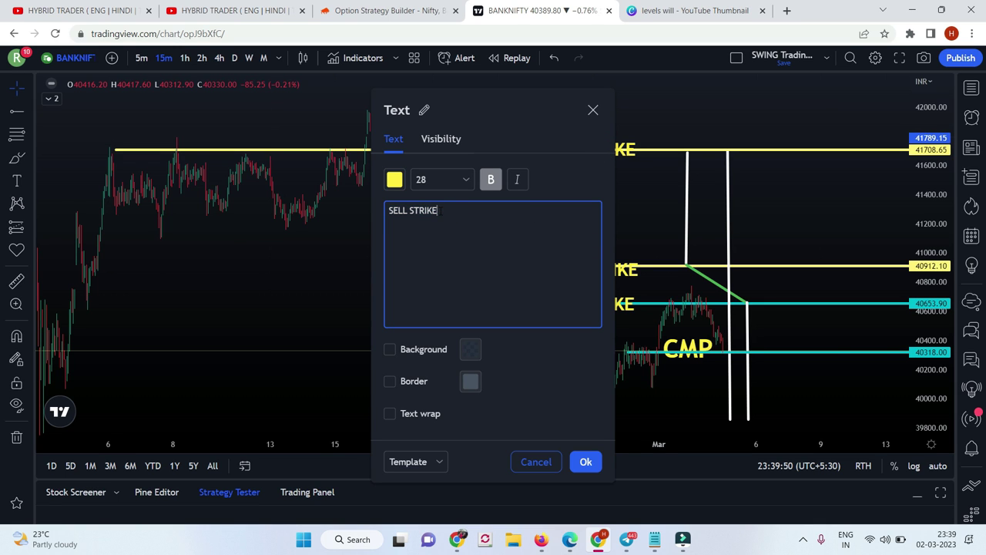
pyautogui.write('2')
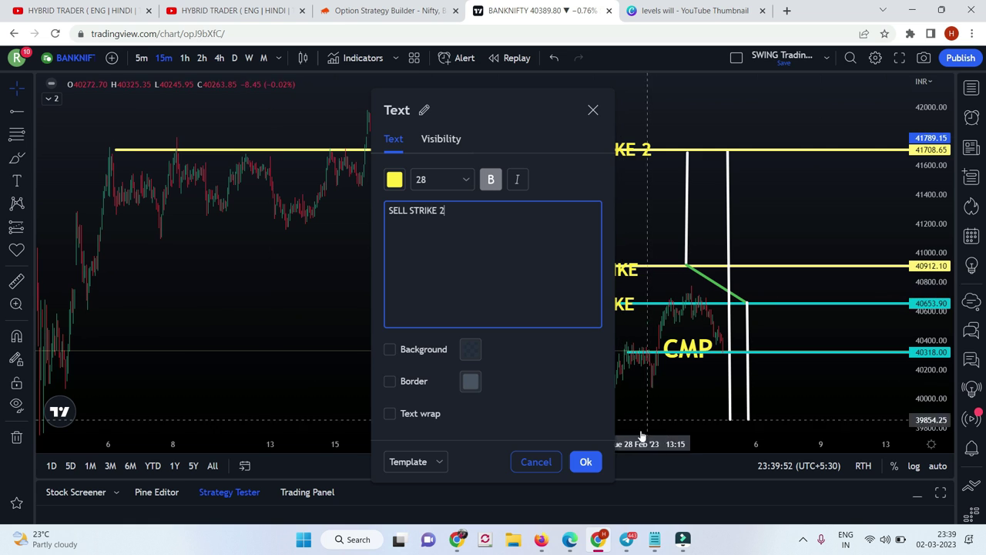
pyautogui.click(586, 462)
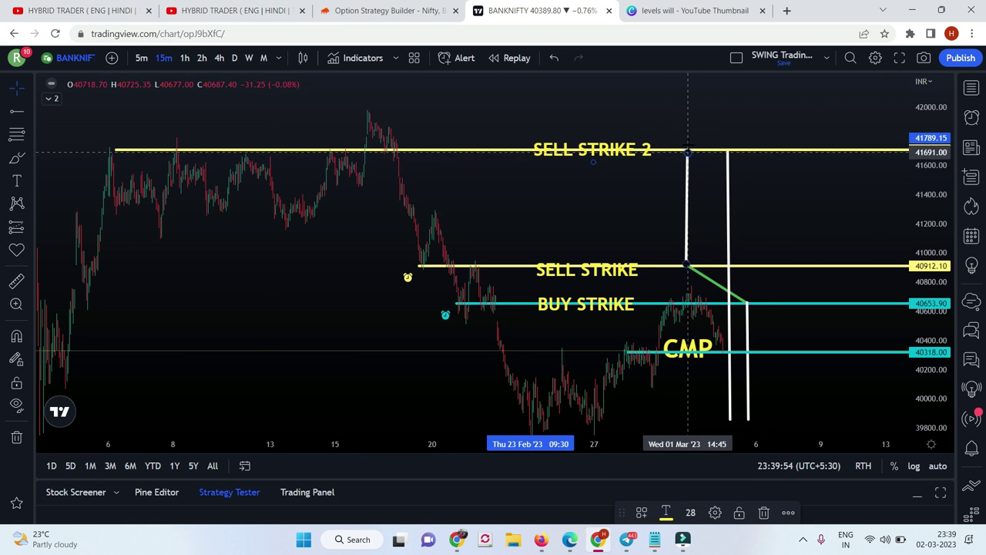
pyautogui.moveTo(927, 137); pyautogui.dragTo(918, 147)
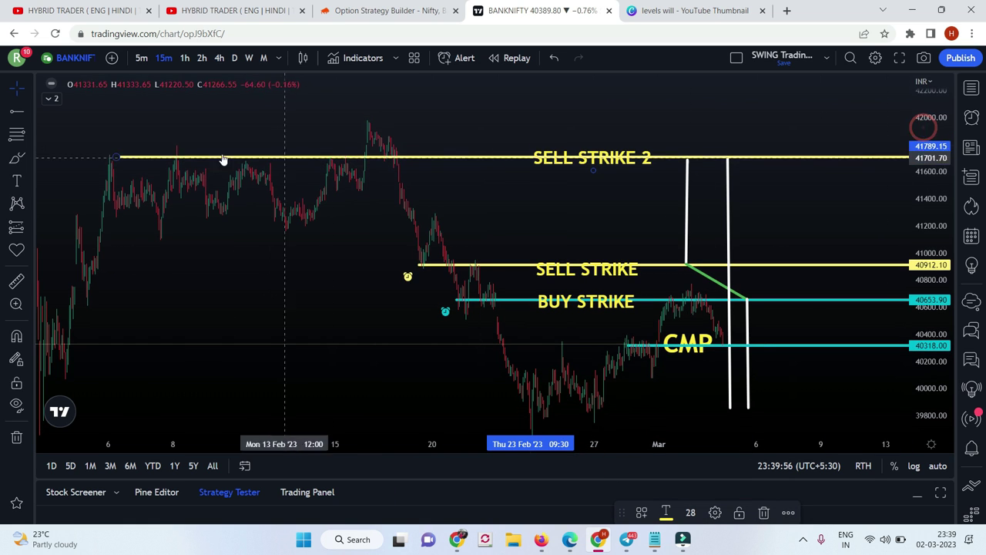
# Draw a white trend line rising right from the SELL STRIKE 2 level.
pyautogui.click(31, 113)
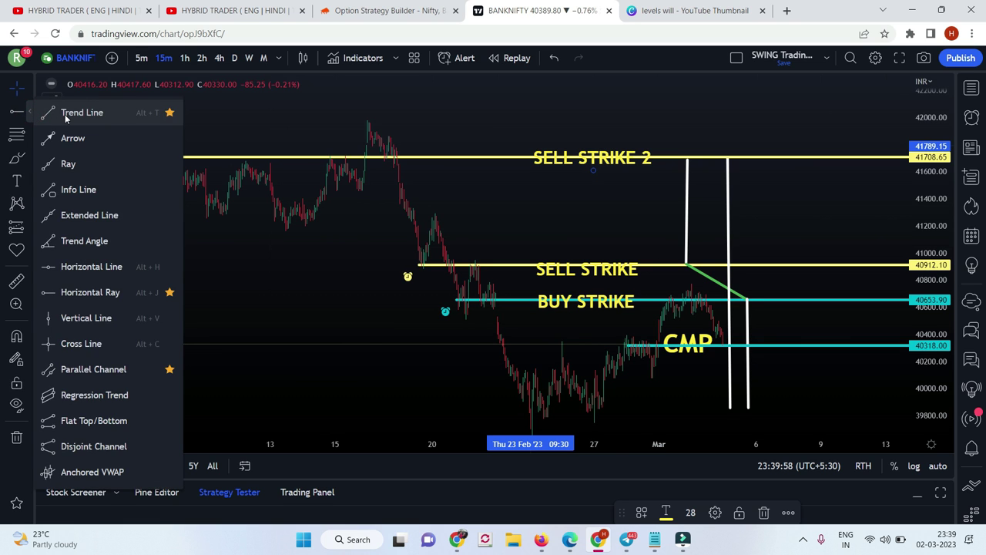
pyautogui.click(64, 113)
pyautogui.click(688, 158)
pyautogui.click(793, 79)
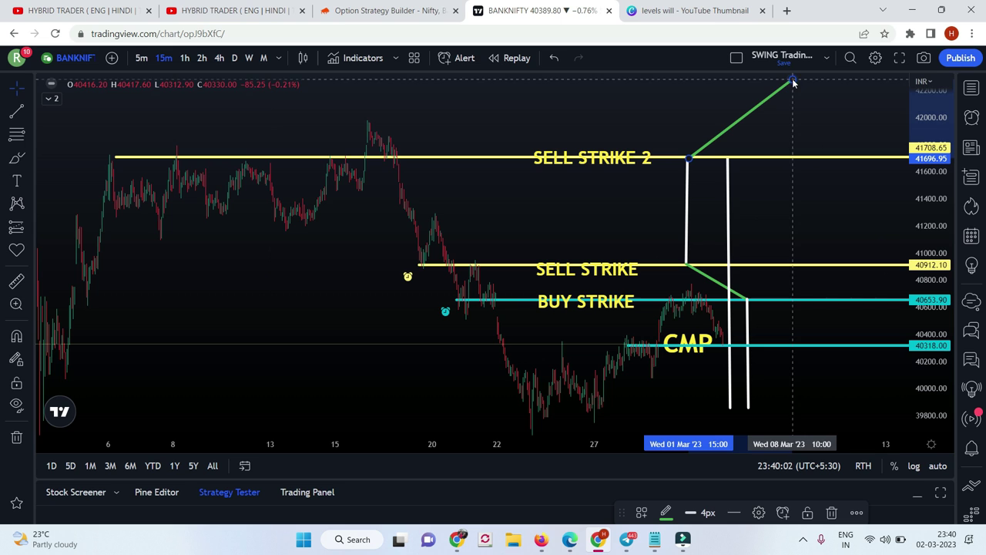
pyautogui.click(793, 80)
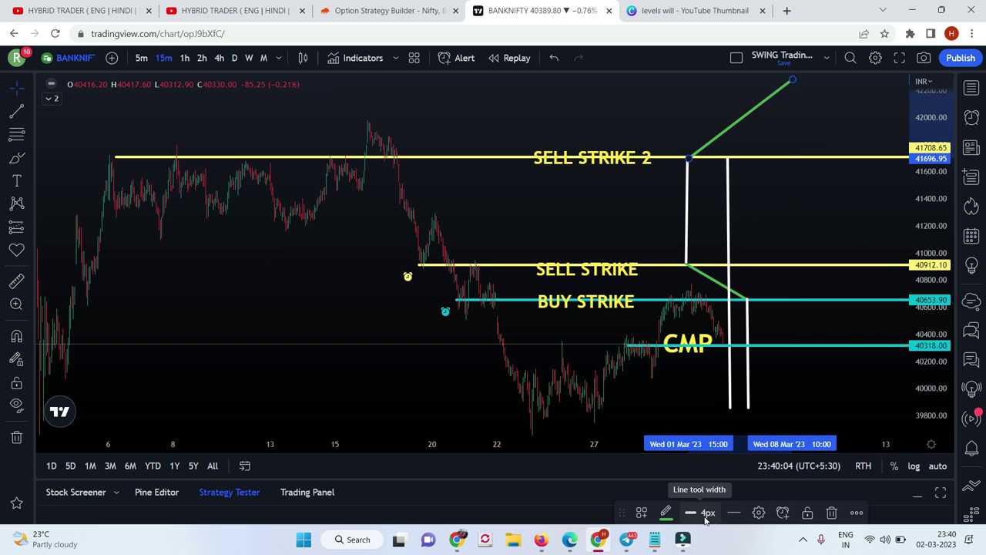
pyautogui.click(667, 515)
pyautogui.click(668, 339)
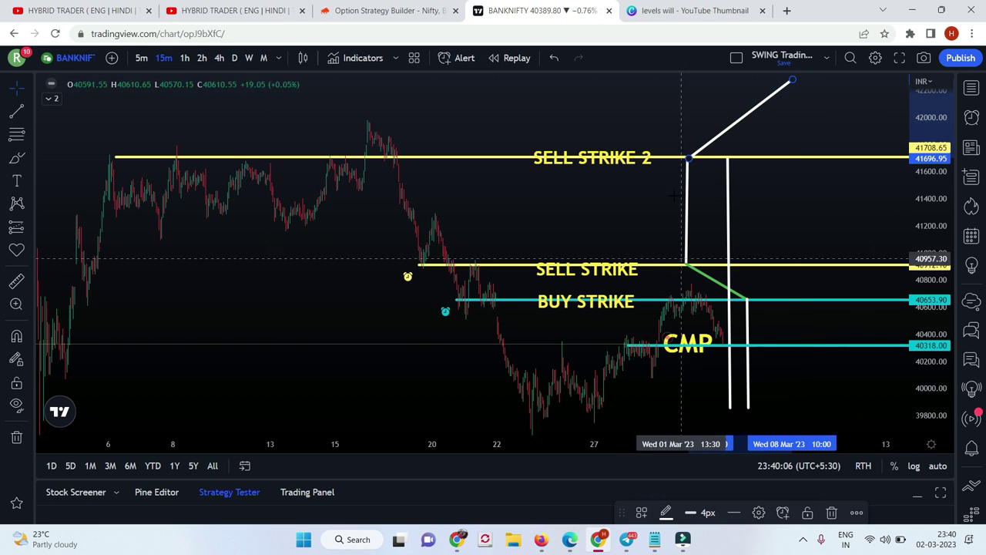
# Draw a second trend line from SELL STRIKE 2 up to about 42150, then go to Sensibull.
pyautogui.hotkey('alt', 't')
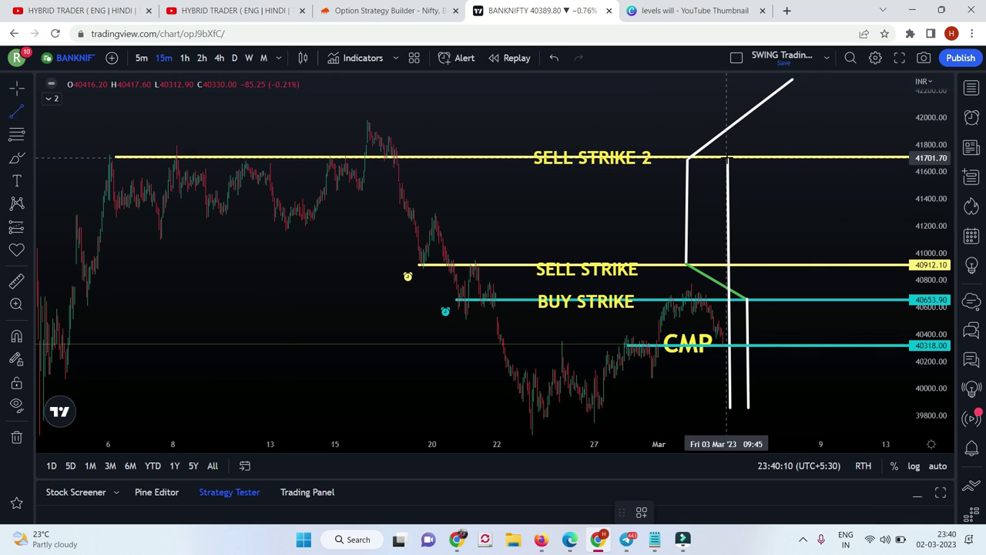
pyautogui.click(727, 158)
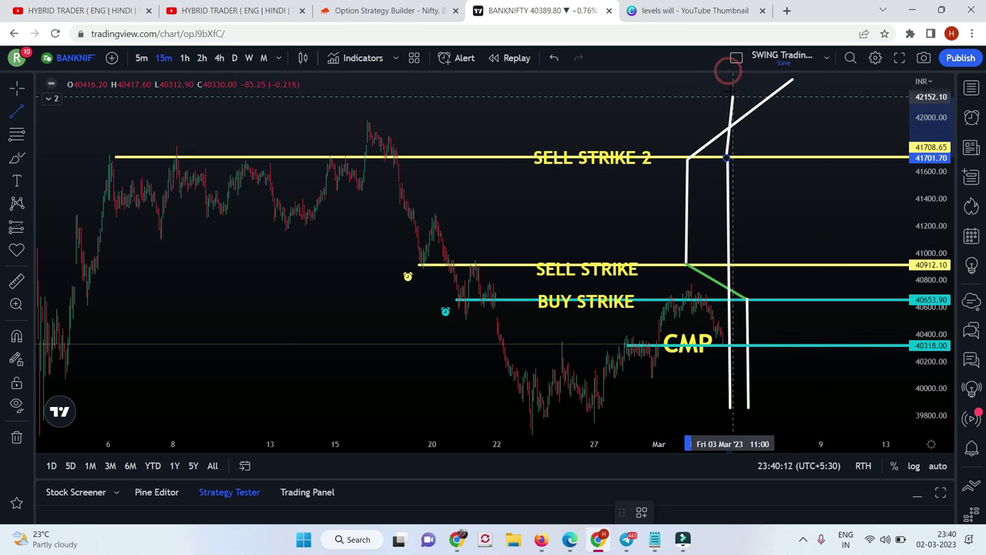
pyautogui.click(730, 77)
pyautogui.moveTo(940, 123); pyautogui.dragTo(940, 134)
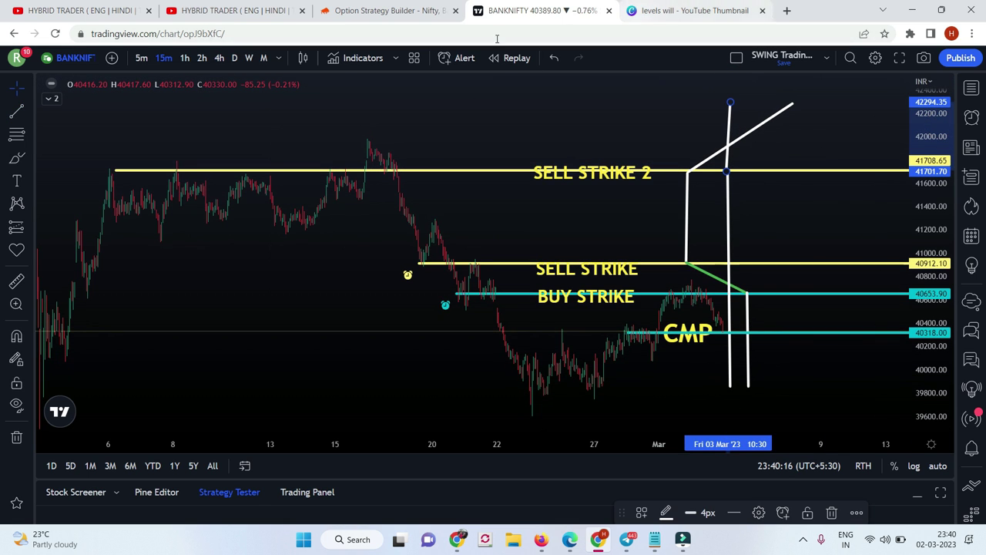
pyautogui.click(376, 11)
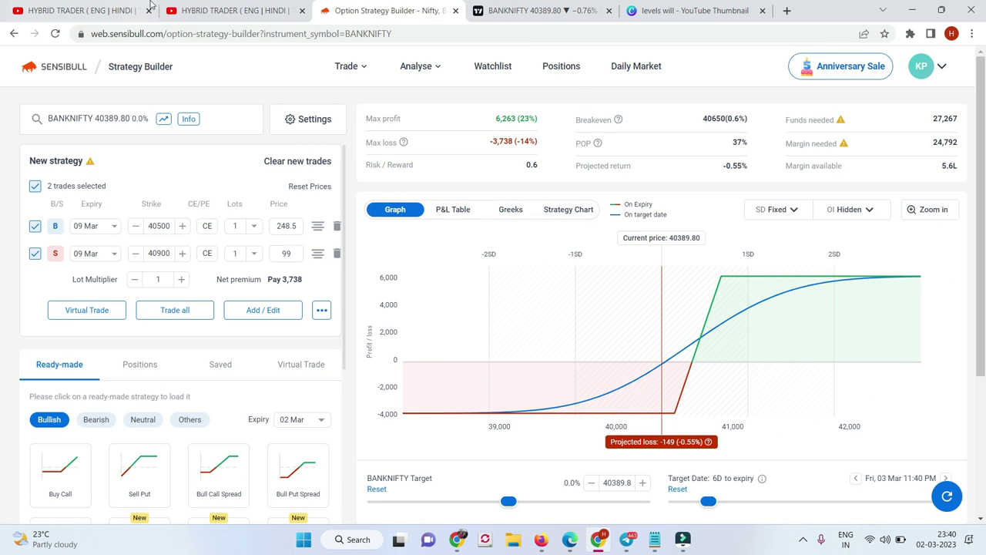
# Glance at the YouTube videos page, then return to the Sensibull strategy builder.
pyautogui.click(231, 11)
pyautogui.moveTo(277, 217)
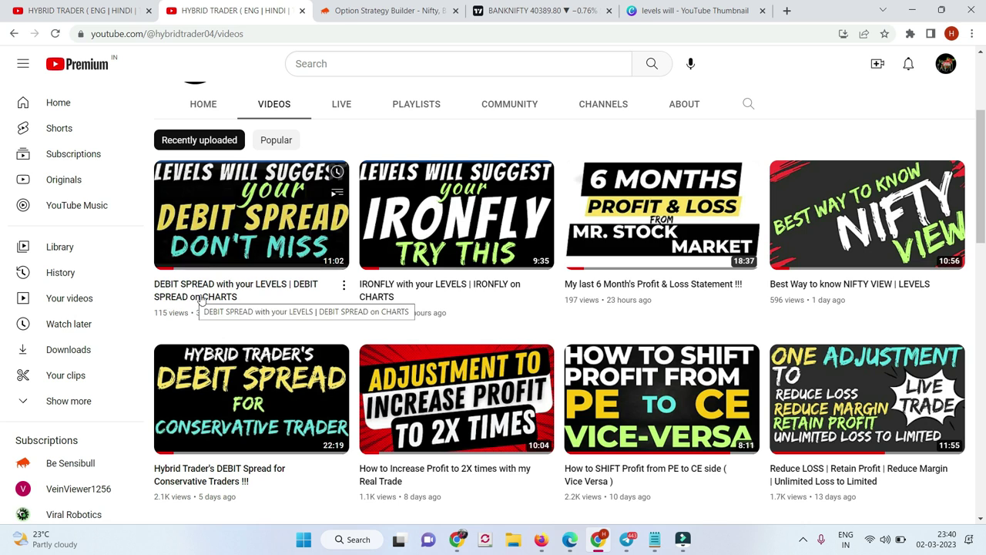
pyautogui.click(377, 17)
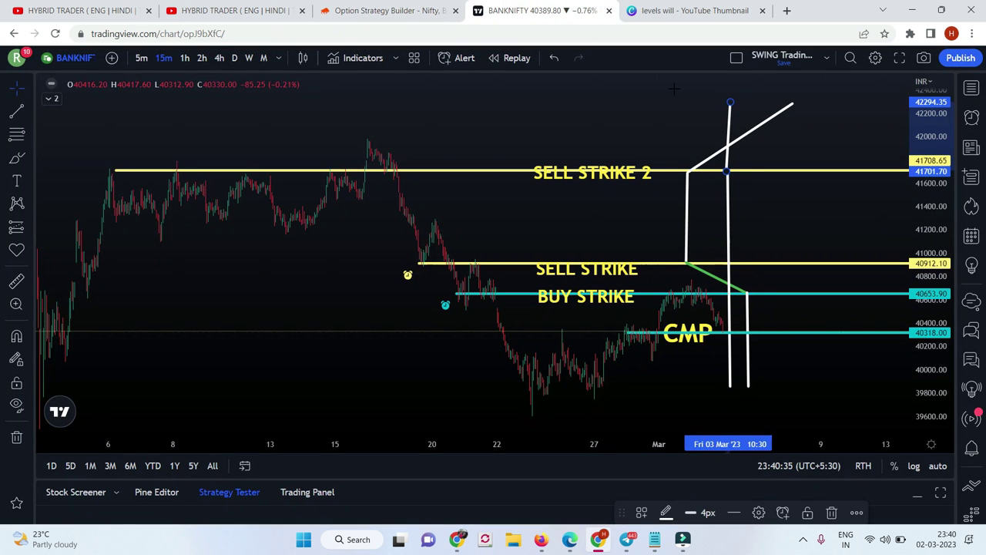
# Verify the Sell Strike 2 ray sits at 41708.65, then return to the strategy builder.
pyautogui.click(524, 14)
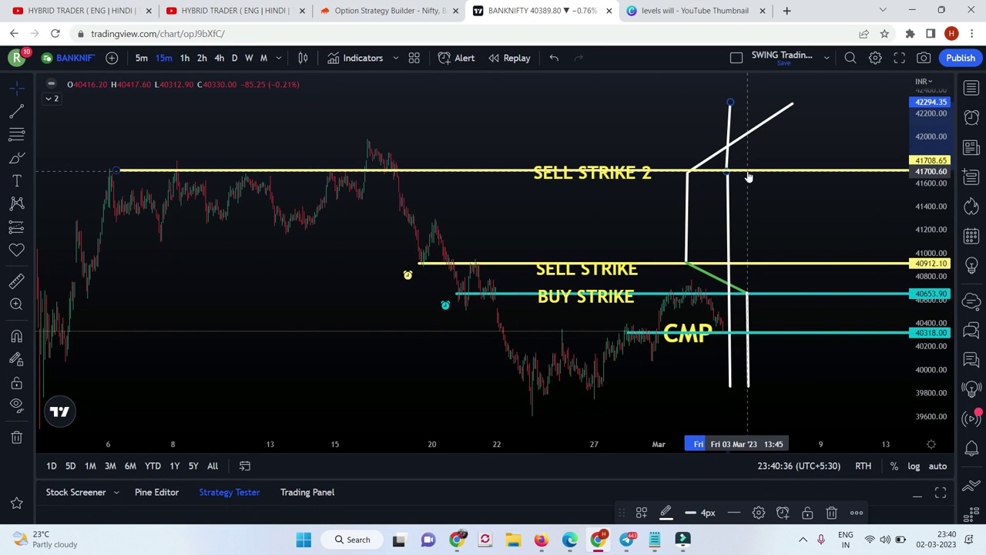
pyautogui.doubleClick(746, 172)
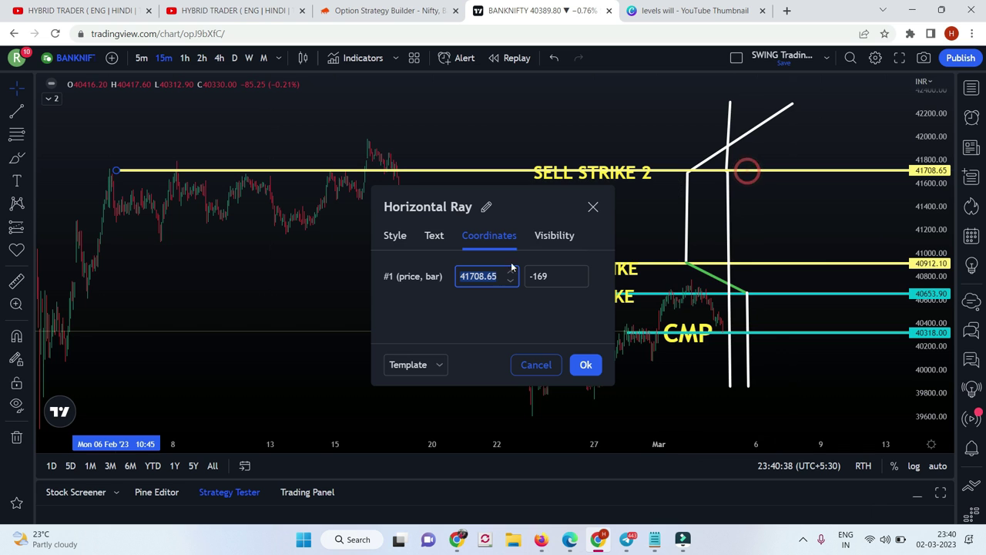
pyautogui.click(585, 365)
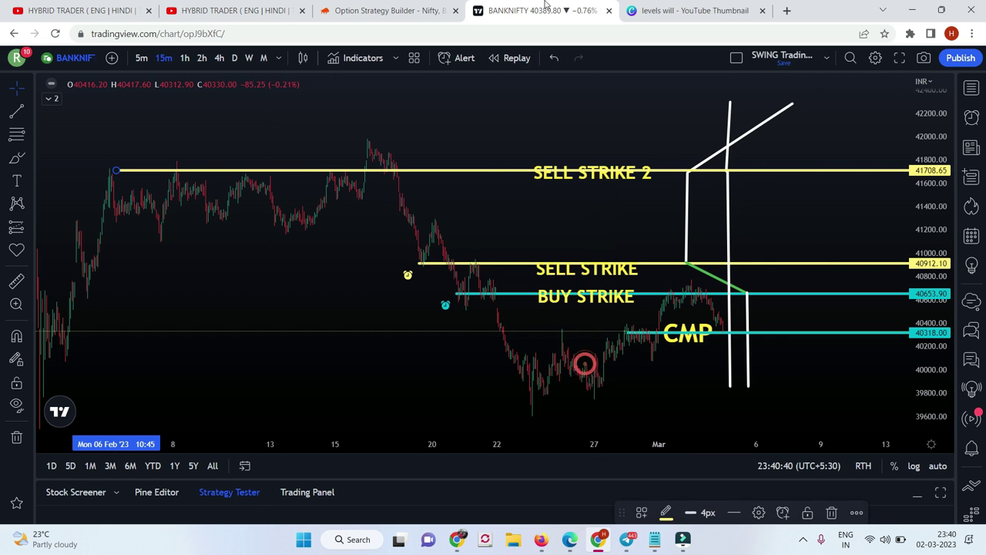
pyautogui.click(385, 10)
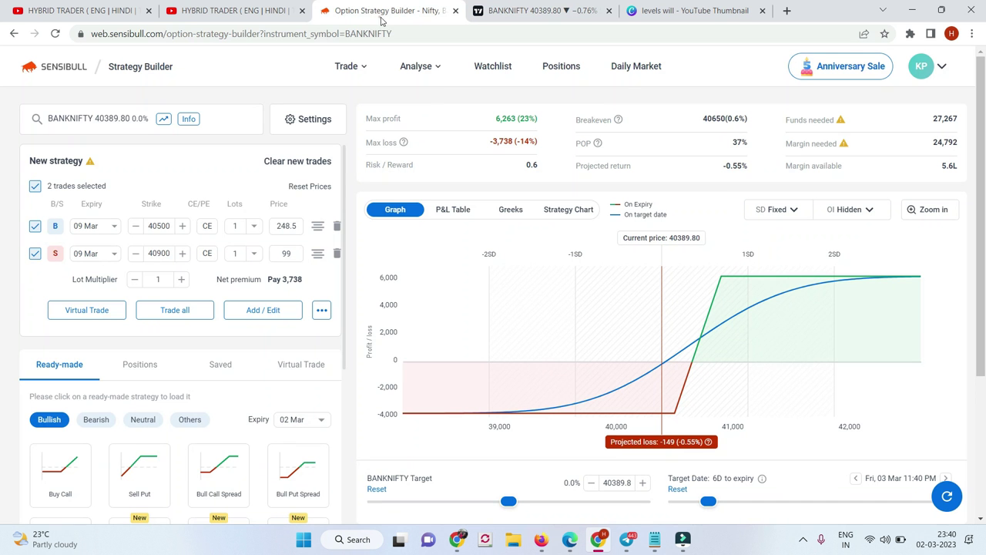
# Sell the 41700 CE from the option chain, enable it as the third leg, then view the chart.
pyautogui.click(262, 310)
pyautogui.scroll(-3, 273, 341)
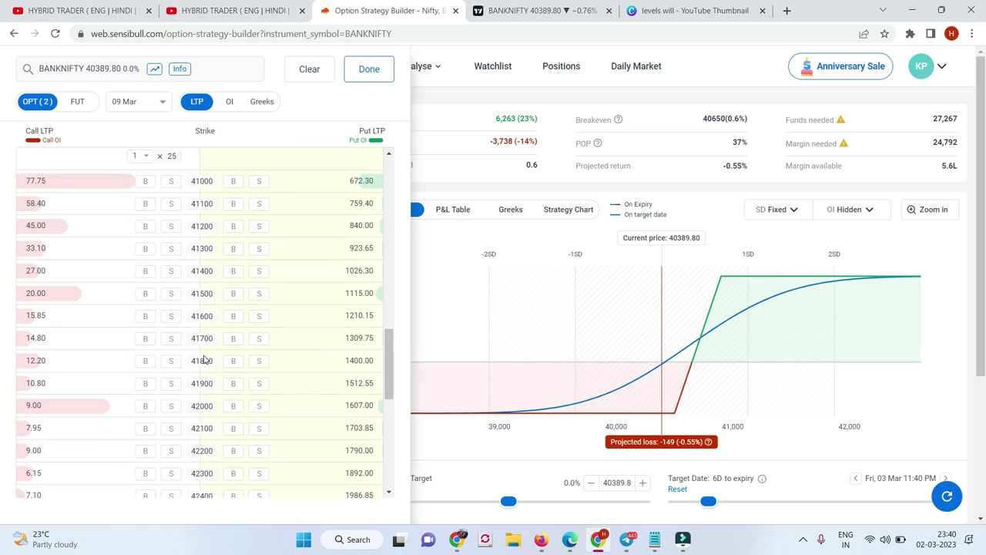
pyautogui.click(171, 339)
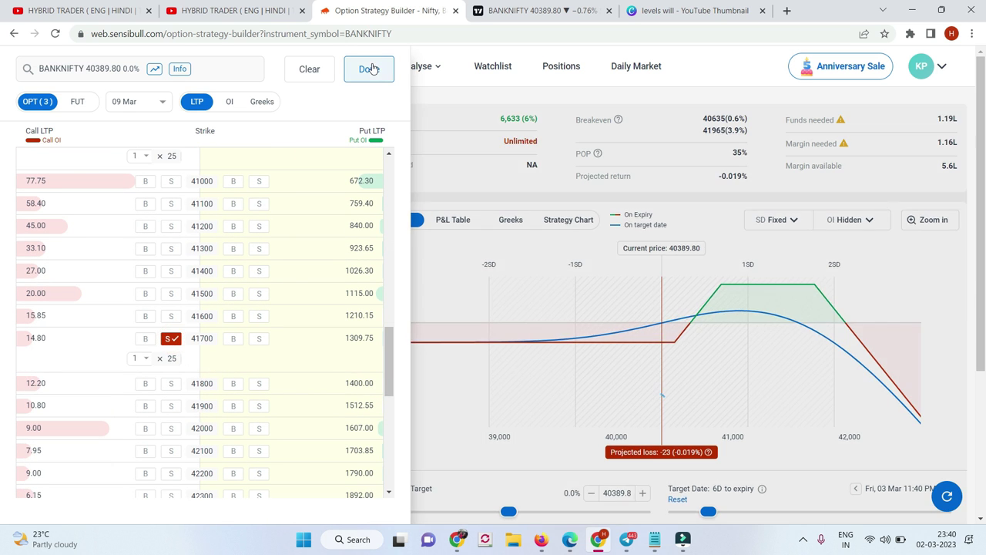
pyautogui.click(369, 68)
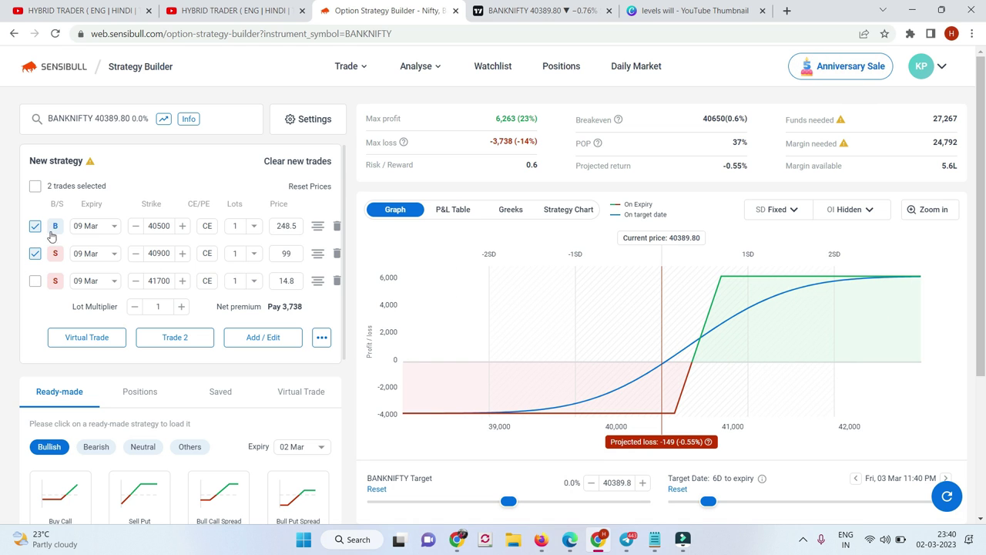
pyautogui.click(34, 284)
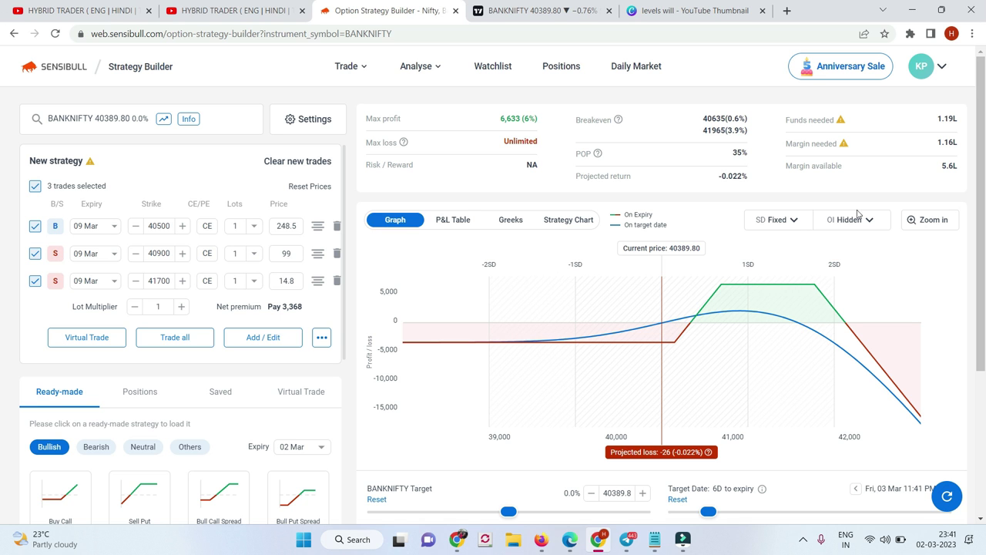
pyautogui.click(515, 12)
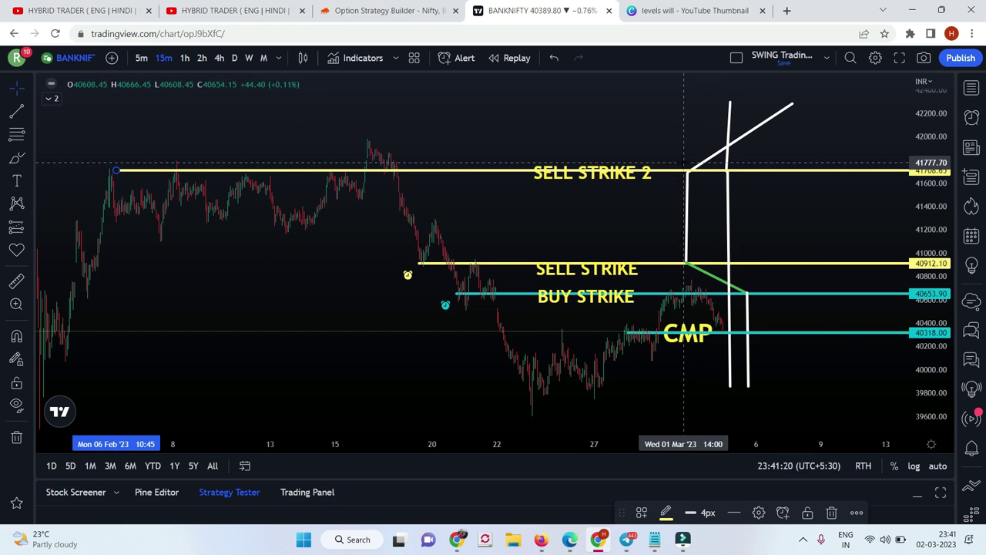
# Return to the Sensibull Option Strategy Builder showing the three-leg call spread payoff.
pyautogui.click(385, 10)
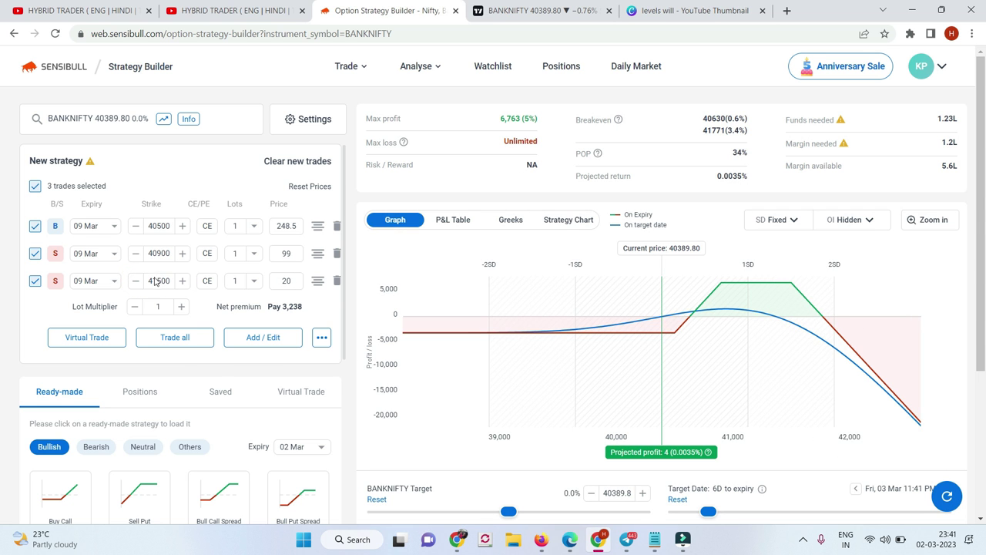
pyautogui.moveTo(757, 291)
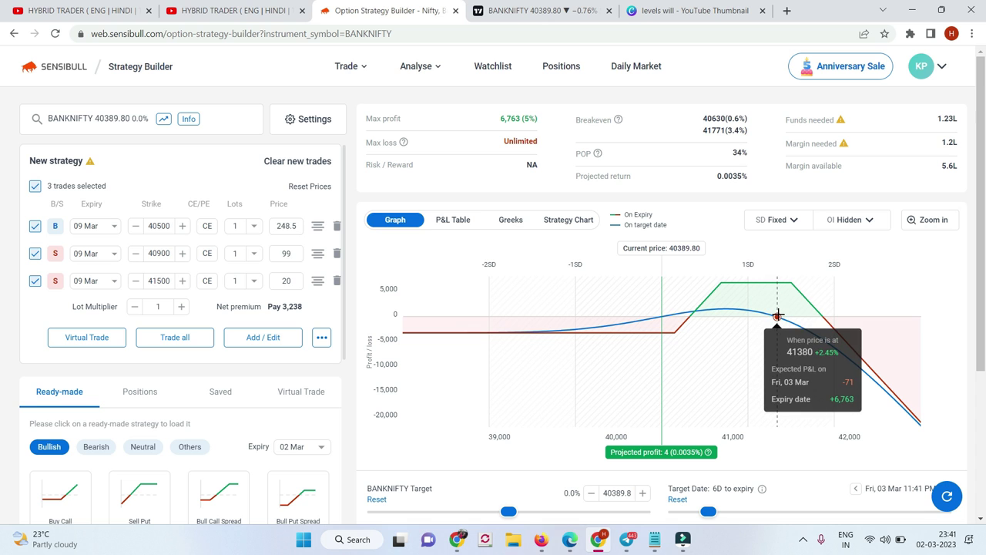
pyautogui.click(136, 285)
pyautogui.click(137, 285)
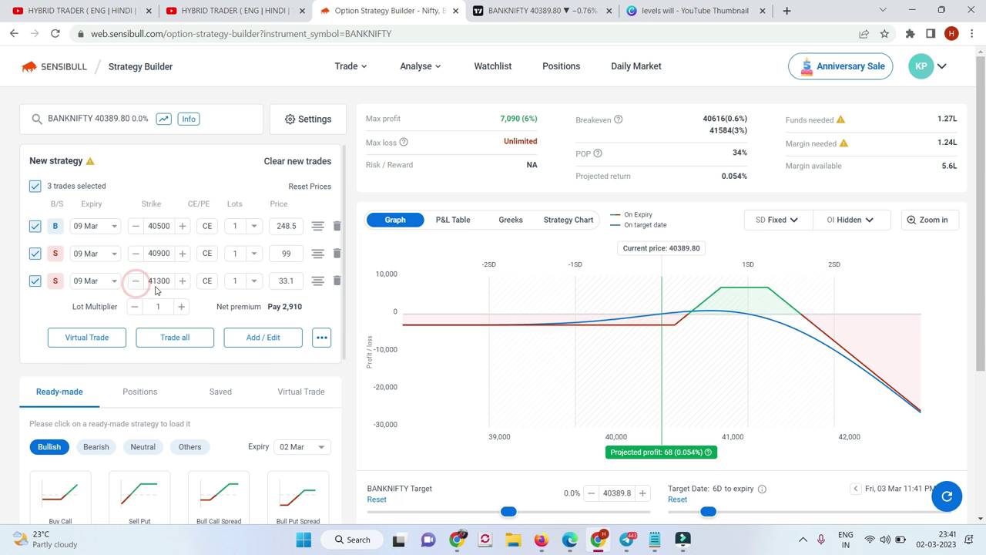
pyautogui.moveTo(833, 330)
pyautogui.moveTo(753, 314)
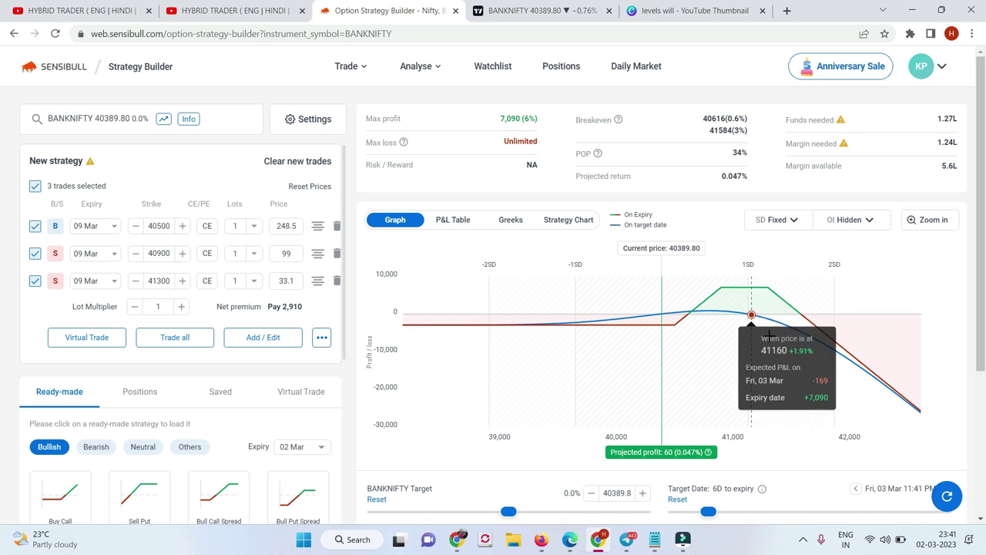
pyautogui.click(183, 284)
pyautogui.click(183, 284)
pyautogui.click(183, 284)
pyautogui.click(182, 283)
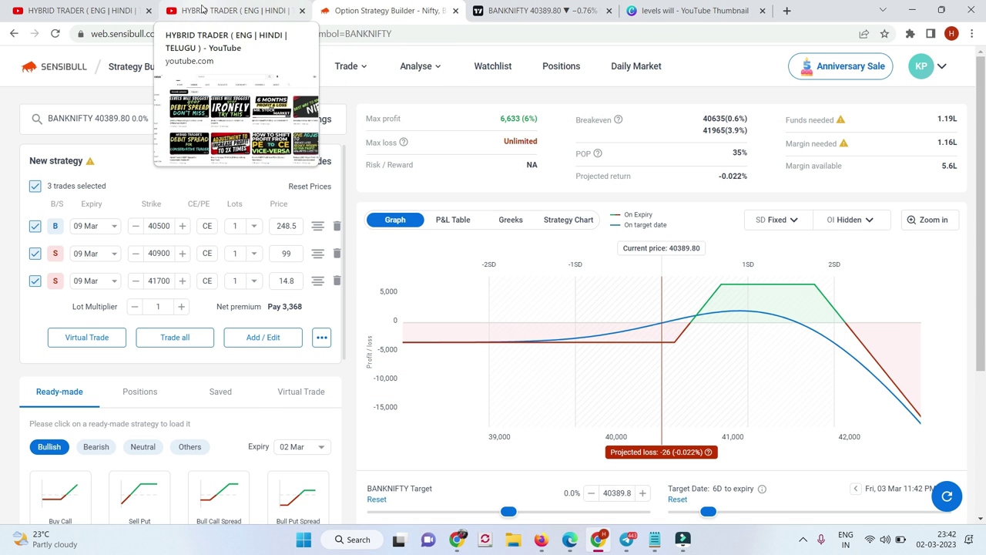
# Browse the channel's YouTube playlists page, typing 'io' into the find bar.
pyautogui.click(208, 9)
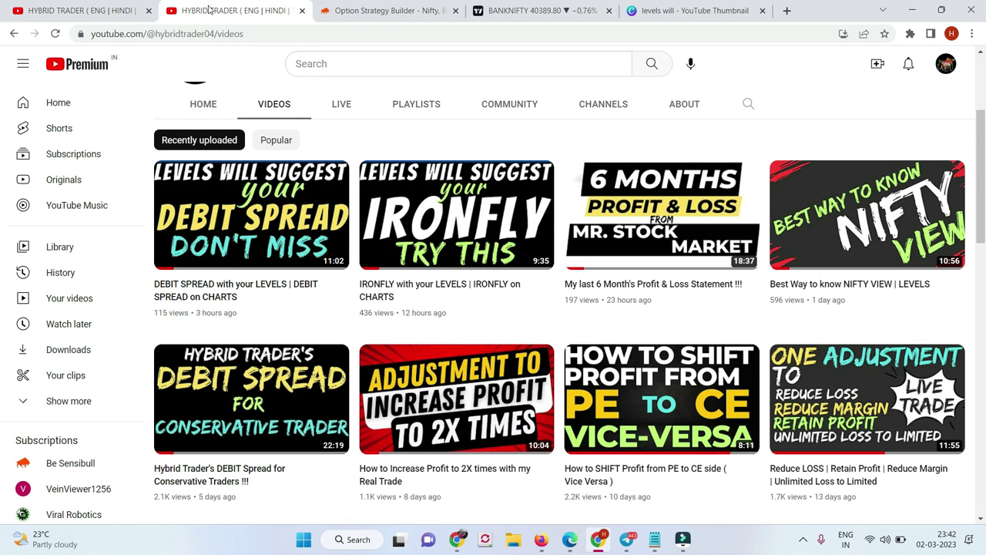
pyautogui.hotkey('ctrl', '1')
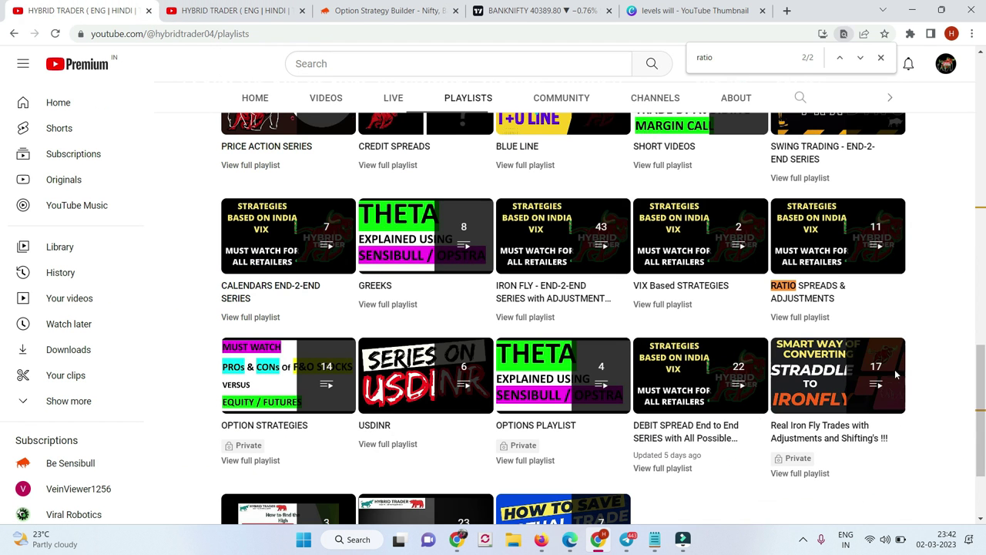
pyautogui.scroll(3, 432, 231)
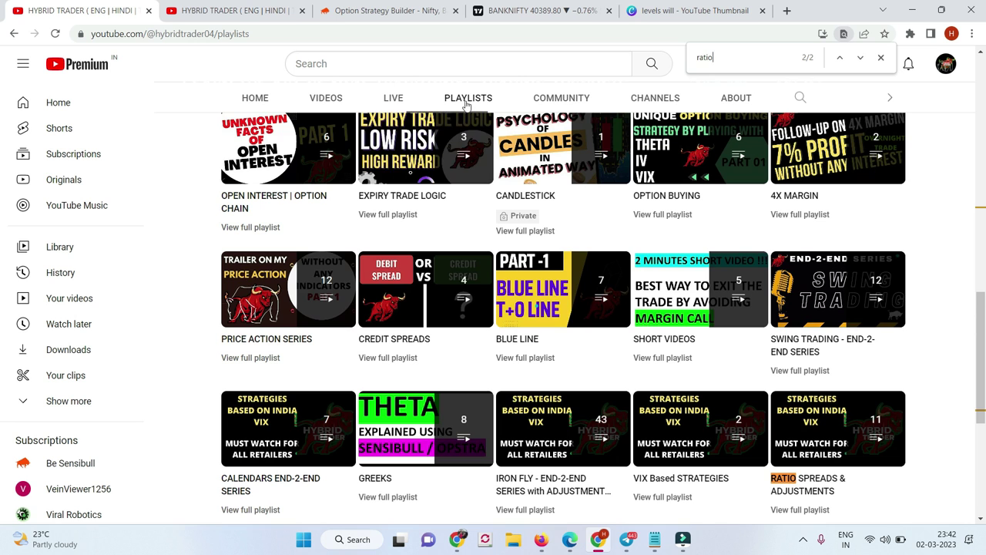
pyautogui.scroll(3, 474, 111)
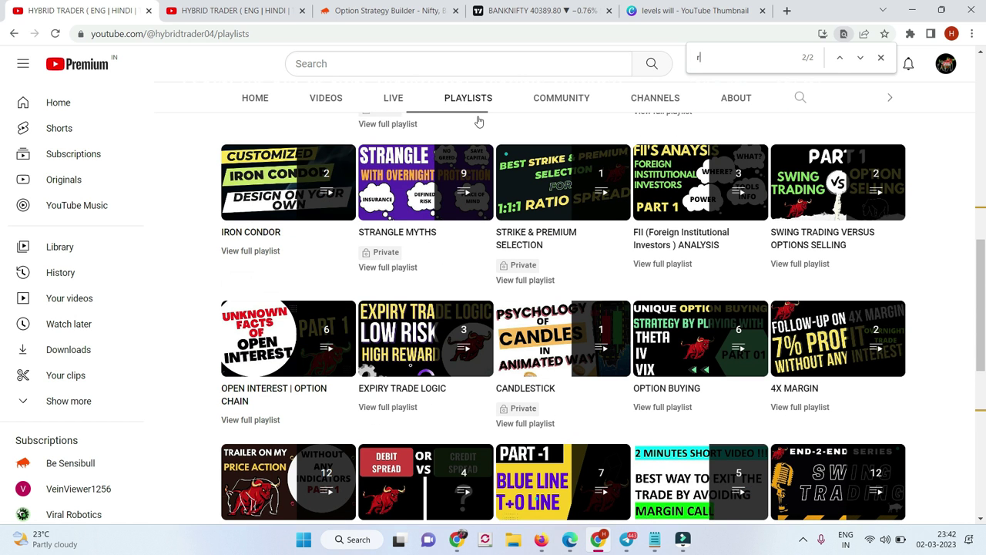
pyautogui.write('io')
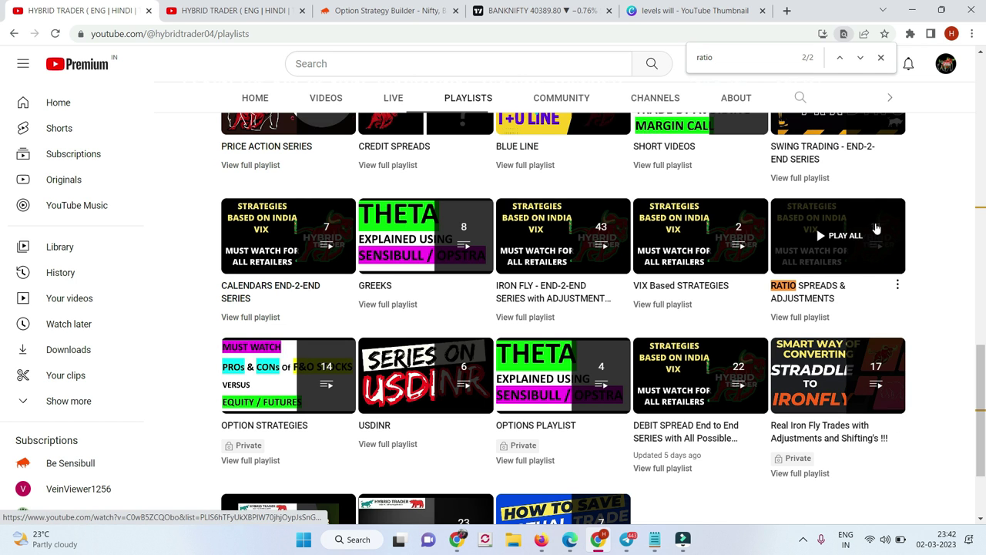
# Search the playlists again for 'bi', view the Videos page, then return to the BANKNIFTY chart.
pyautogui.click(249, 15)
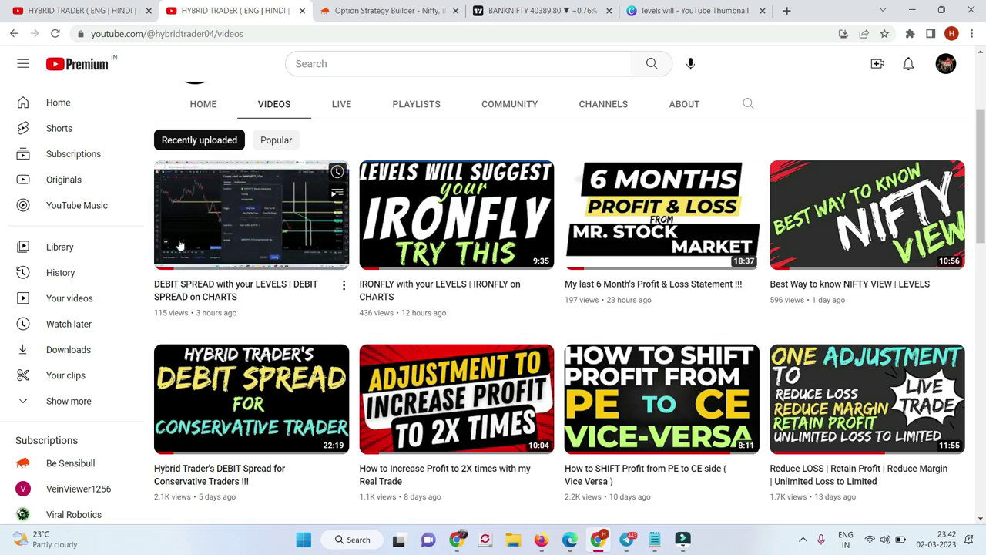
pyautogui.click(101, 14)
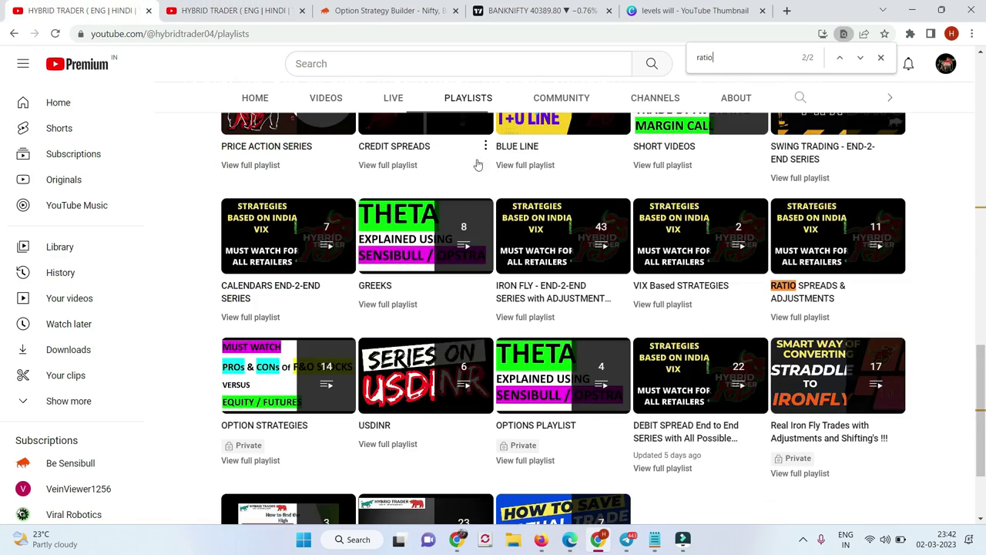
pyautogui.scroll(15, 480, 158)
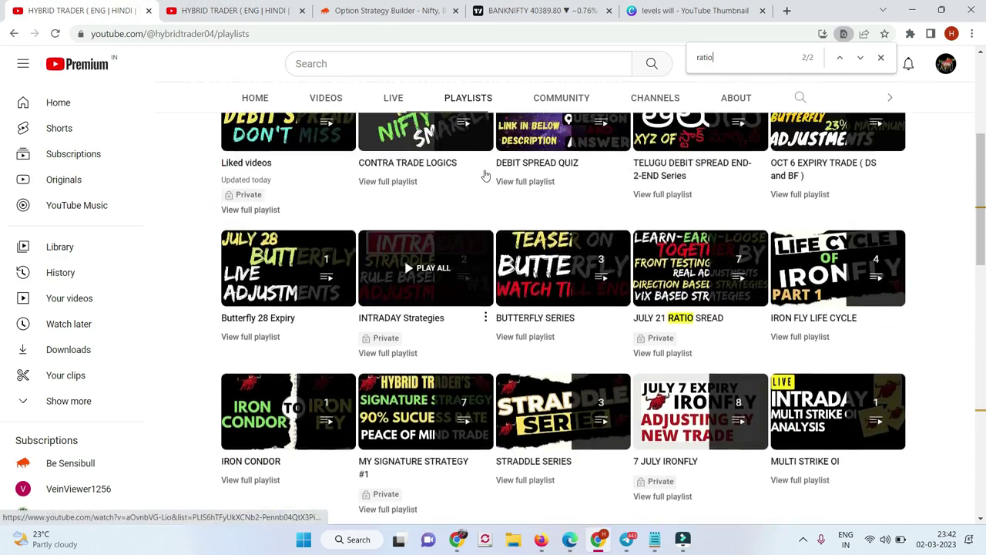
pyautogui.scroll(4, 484, 177)
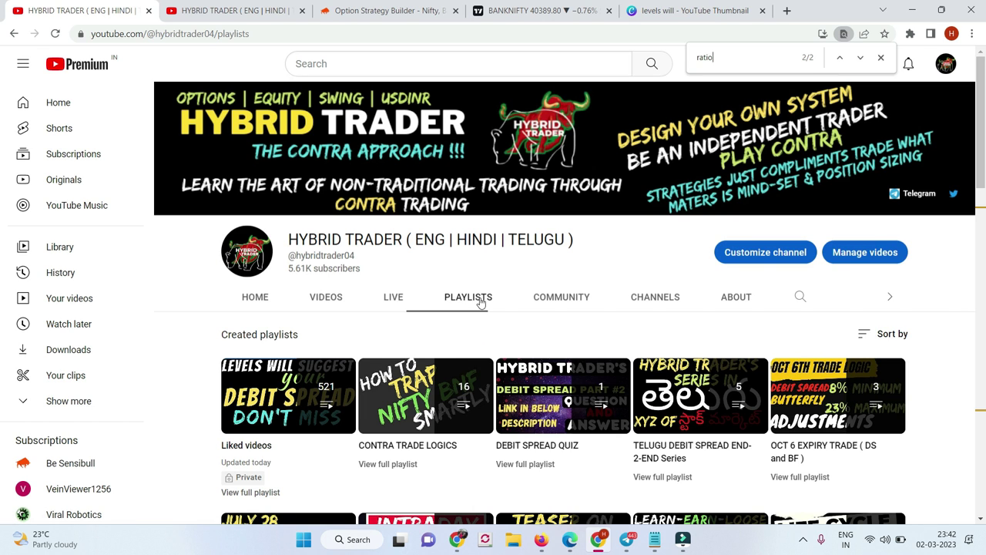
pyautogui.write('bit')
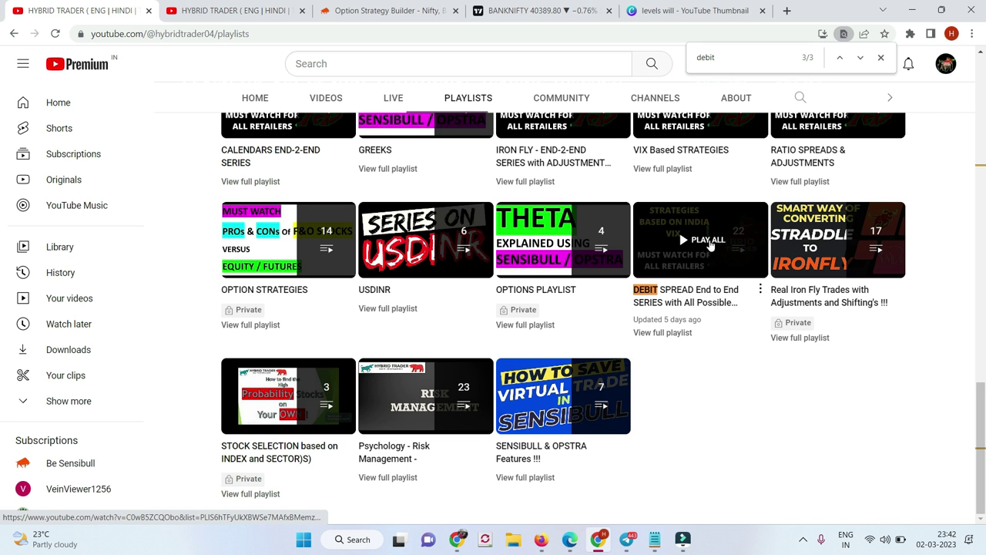
pyautogui.doubleClick(733, 62)
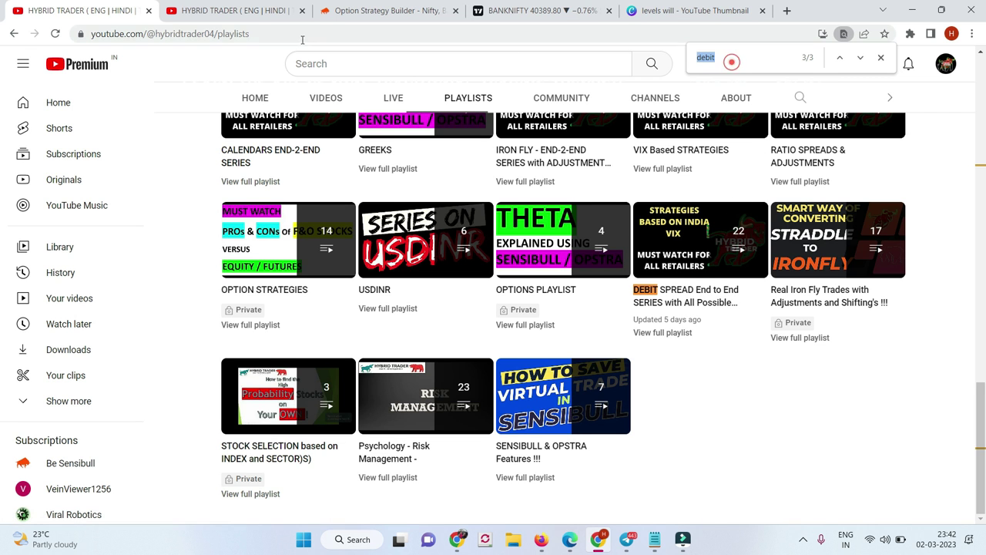
pyautogui.click(227, 19)
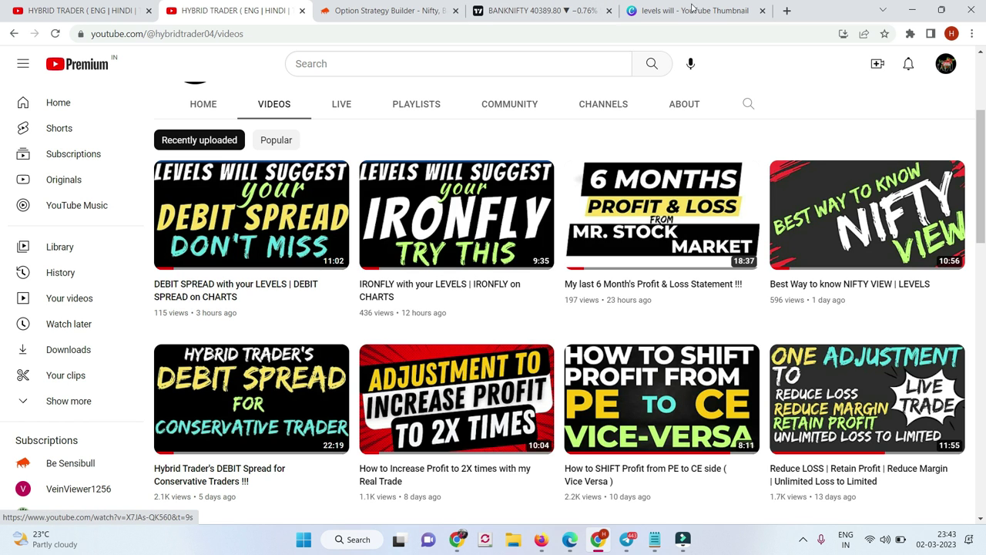
pyautogui.click(539, 10)
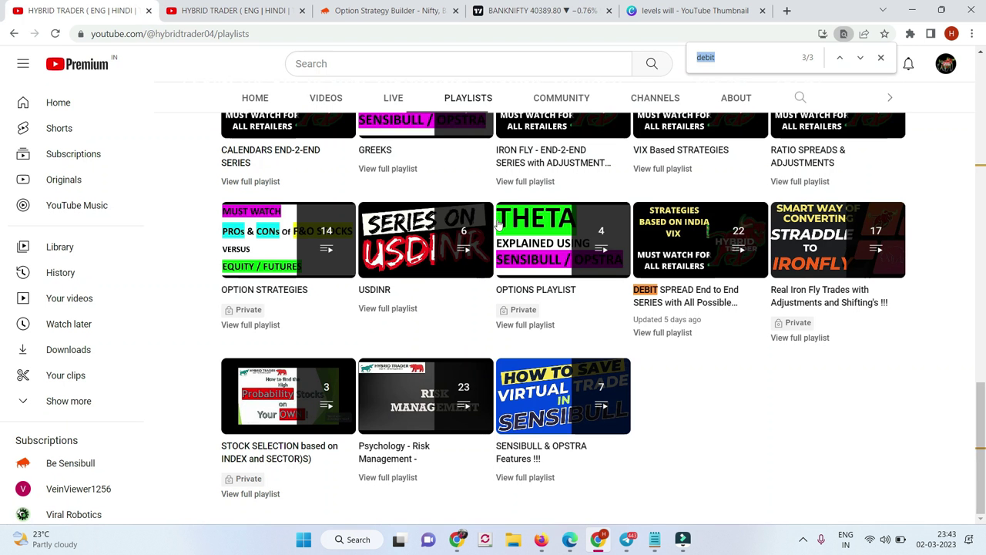
pyautogui.click(84, 10)
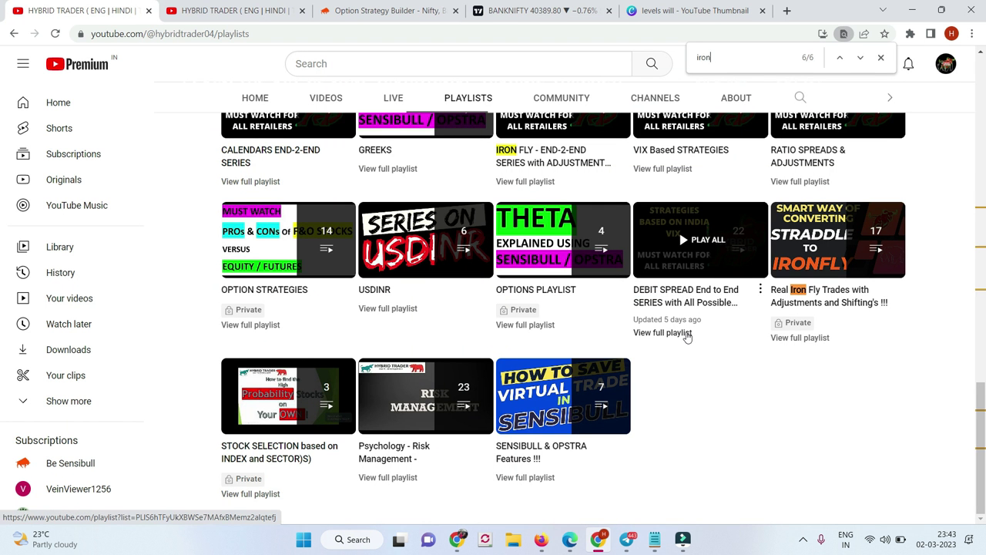
pyautogui.write('ironfly')
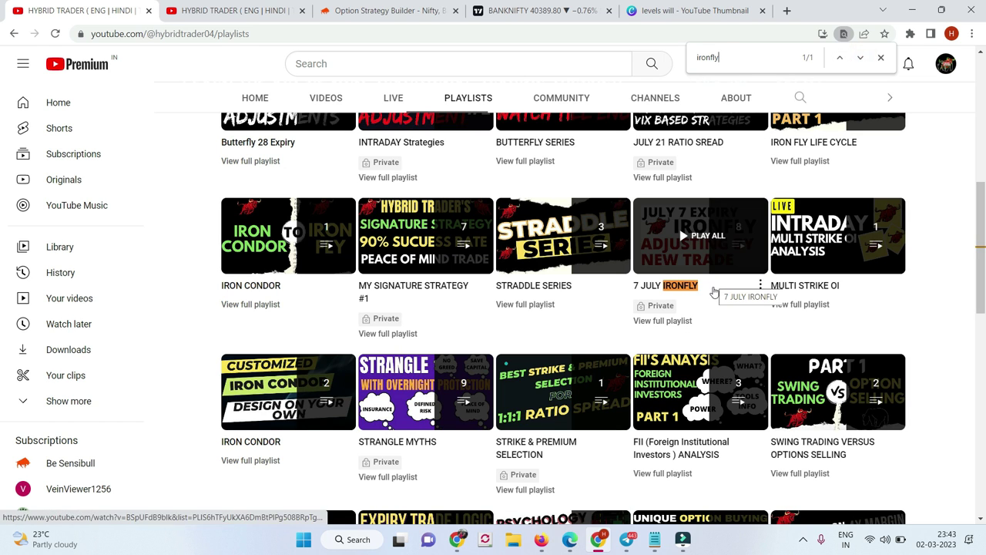
pyautogui.scroll(3, 678, 300)
pyautogui.scroll(3, 678, 299)
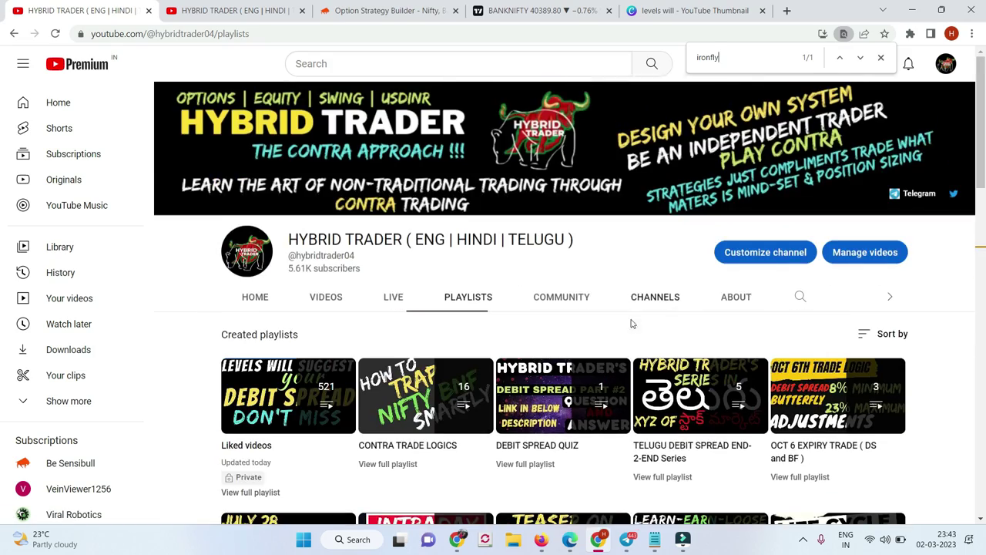
pyautogui.scroll(-4, 511, 338)
pyautogui.scroll(-9, 511, 338)
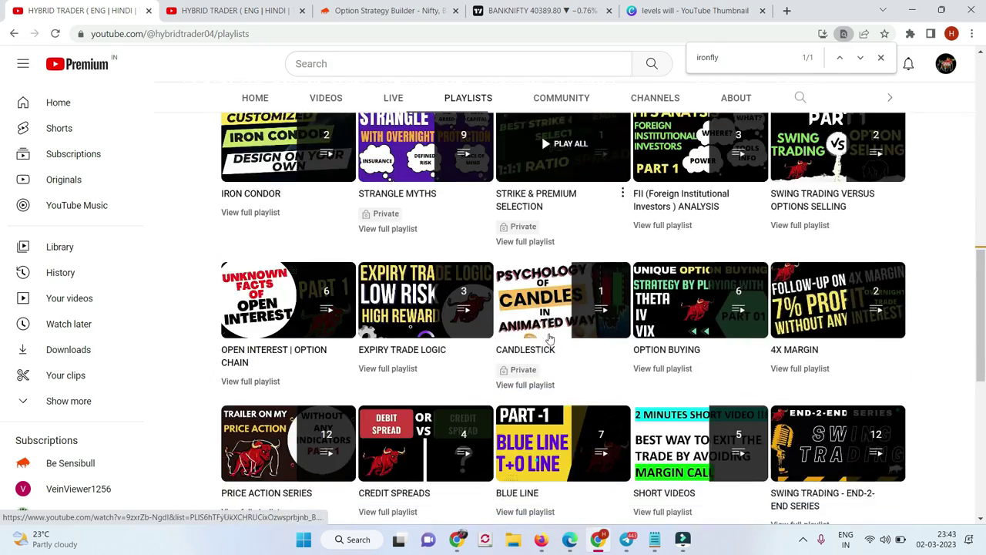
pyautogui.scroll(-2, 565, 340)
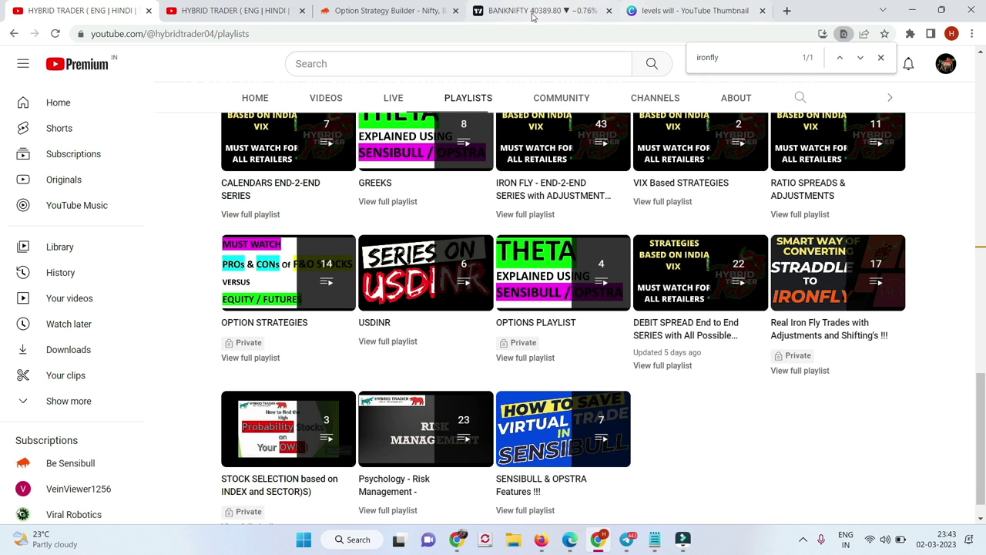
pyautogui.click(561, 18)
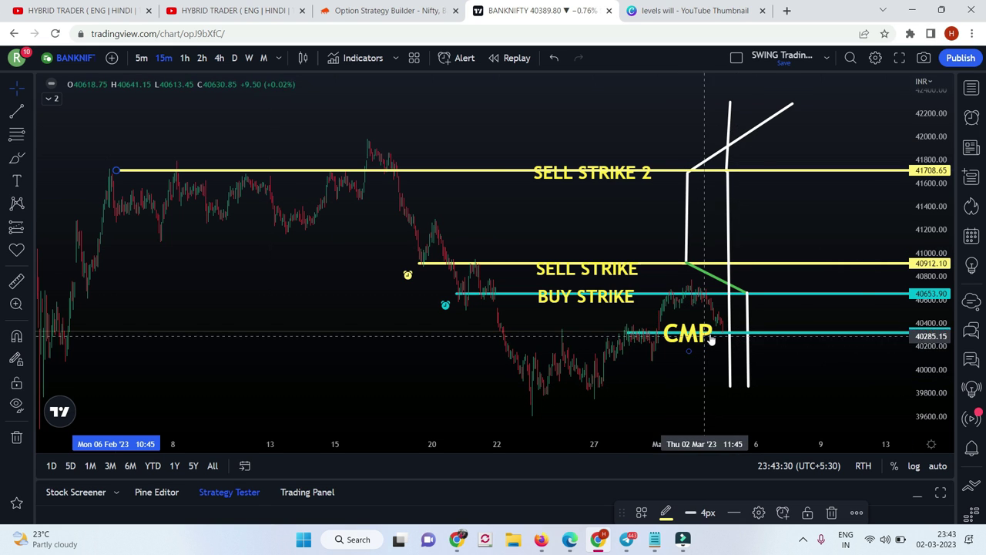
# Brush a freehand zigzag path between SELL STRIKE 40912 and SELL STRIKE 2 at 41708.
pyautogui.click(23, 162)
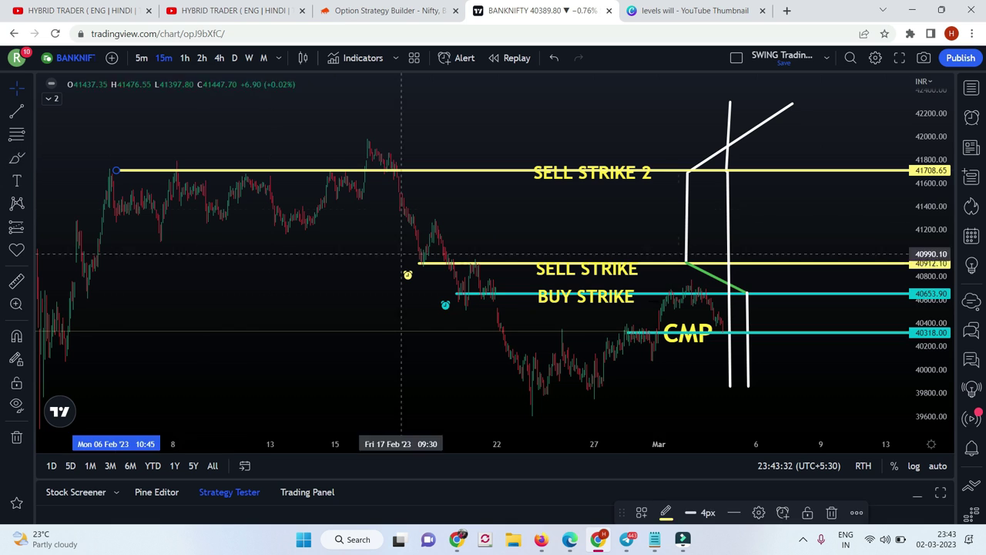
pyautogui.moveTo(723, 330)
pyautogui.mouseDown()
pyautogui.moveTo(710, 326)
pyautogui.moveTo(726, 293)
pyautogui.moveTo(750, 285)
pyautogui.mouseUp()
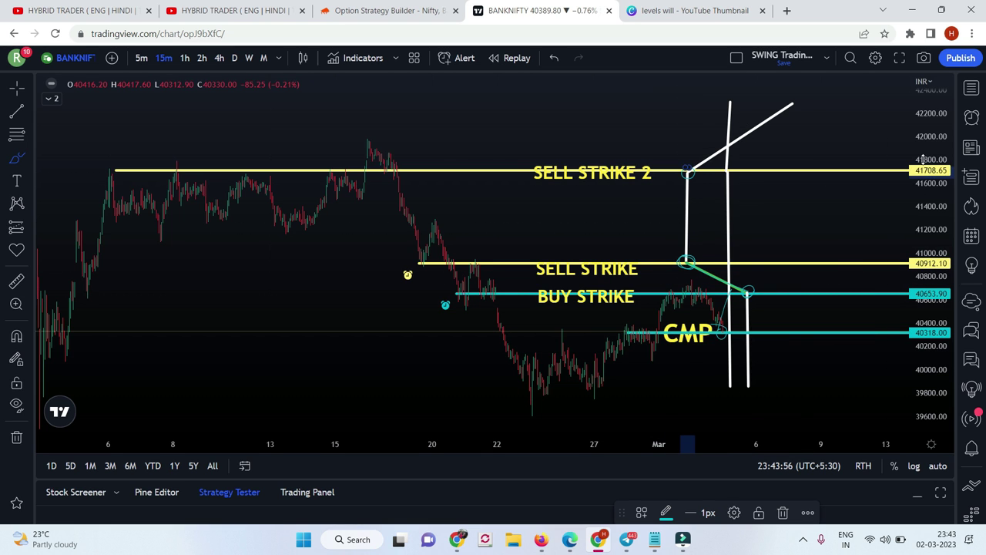
pyautogui.moveTo(676, 171)
pyautogui.mouseDown()
pyautogui.moveTo(674, 248)
pyautogui.moveTo(661, 180)
pyautogui.moveTo(674, 254)
pyautogui.moveTo(646, 207)
pyautogui.moveTo(656, 188)
pyautogui.mouseUp()
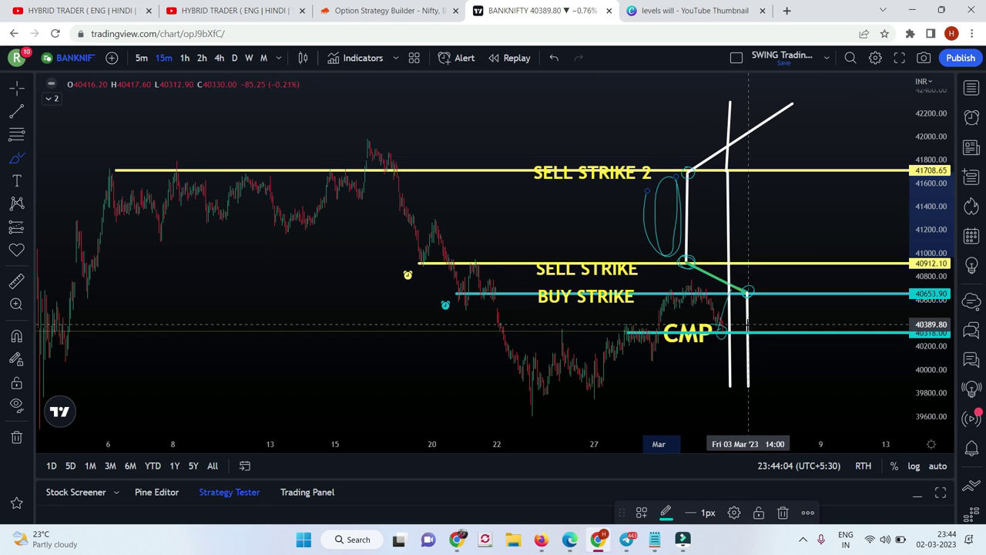
pyautogui.click(749, 289)
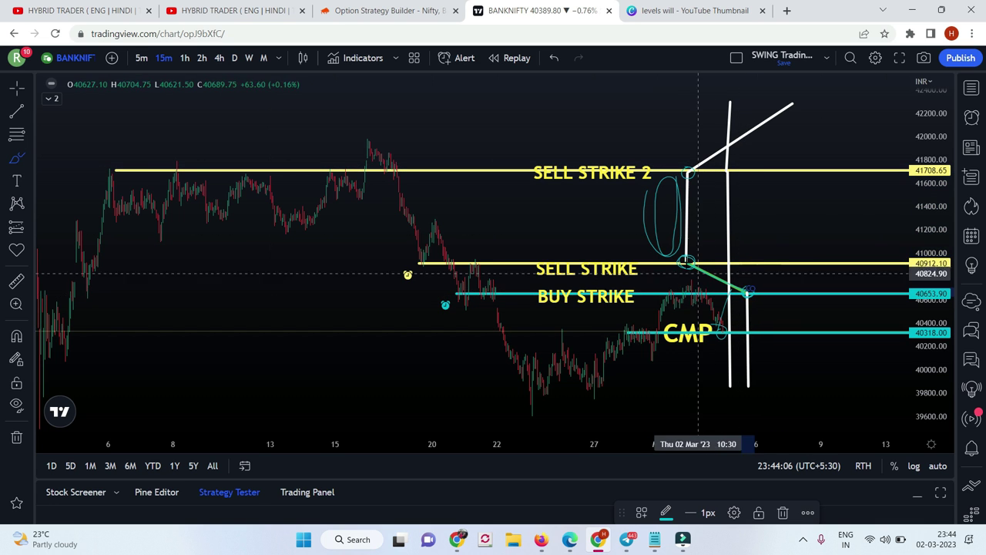
pyautogui.moveTo(691, 260)
pyautogui.mouseDown()
pyautogui.moveTo(720, 173)
pyautogui.moveTo(761, 262)
pyautogui.moveTo(780, 183)
pyautogui.moveTo(821, 263)
pyautogui.mouseUp()
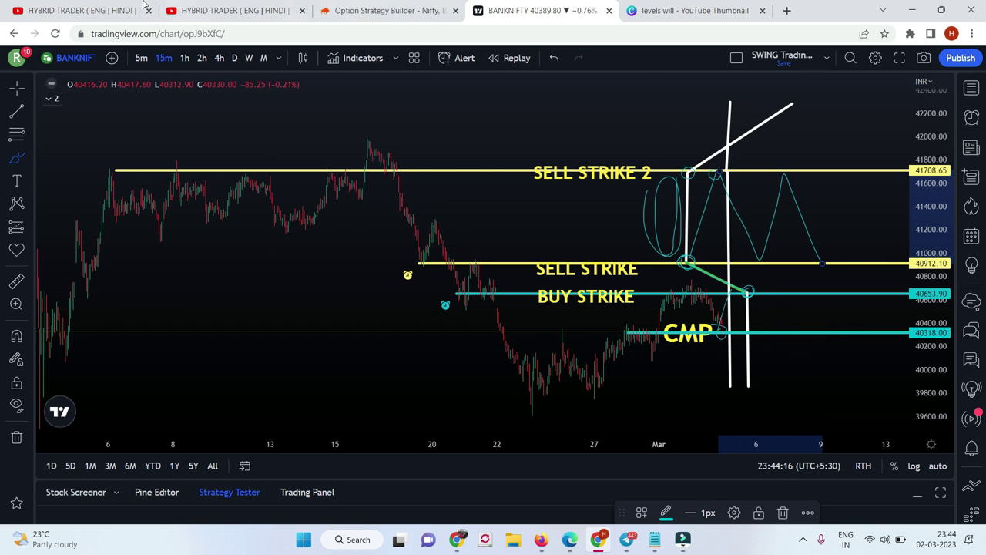
pyautogui.click(394, 14)
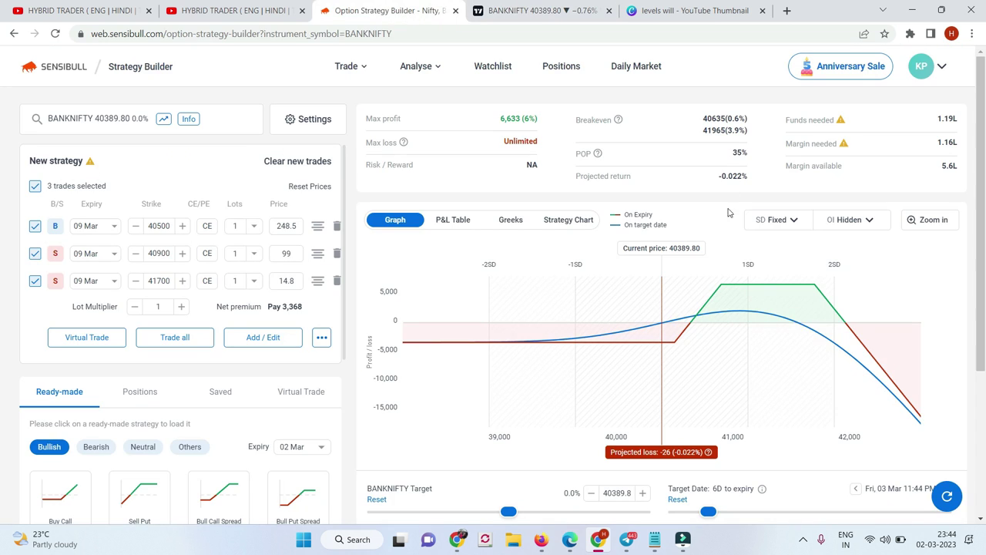
pyautogui.click(517, 14)
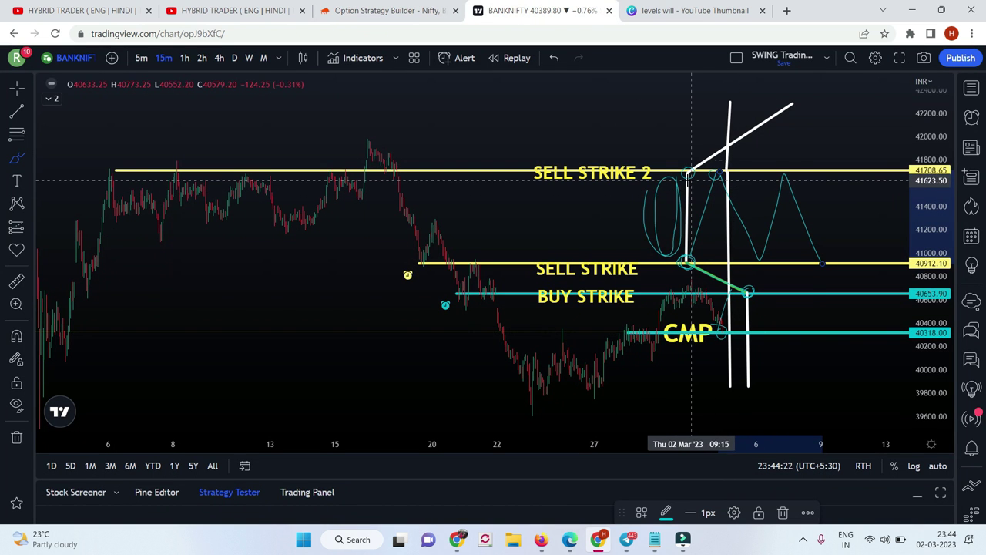
pyautogui.click(390, 13)
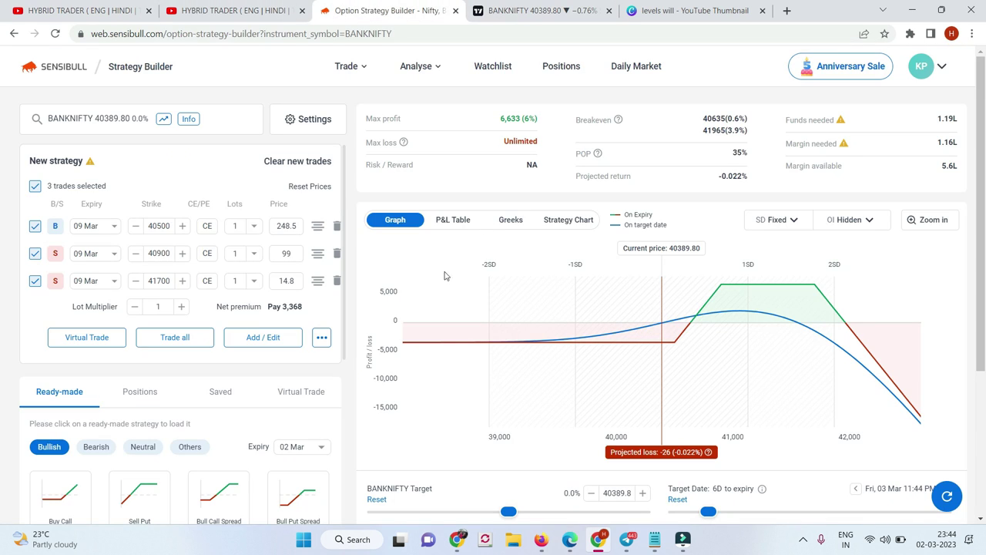
pyautogui.click(34, 281)
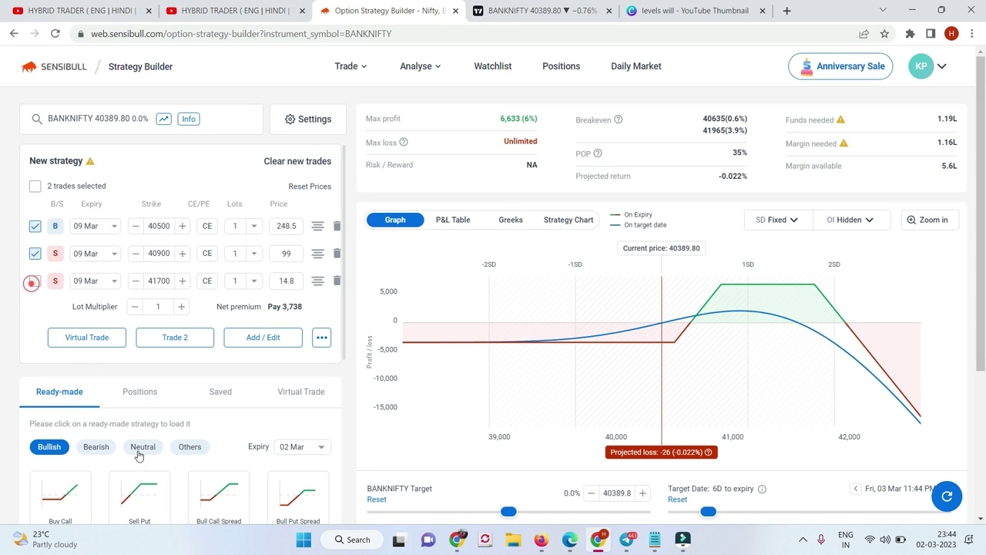
pyautogui.moveTo(904, 317)
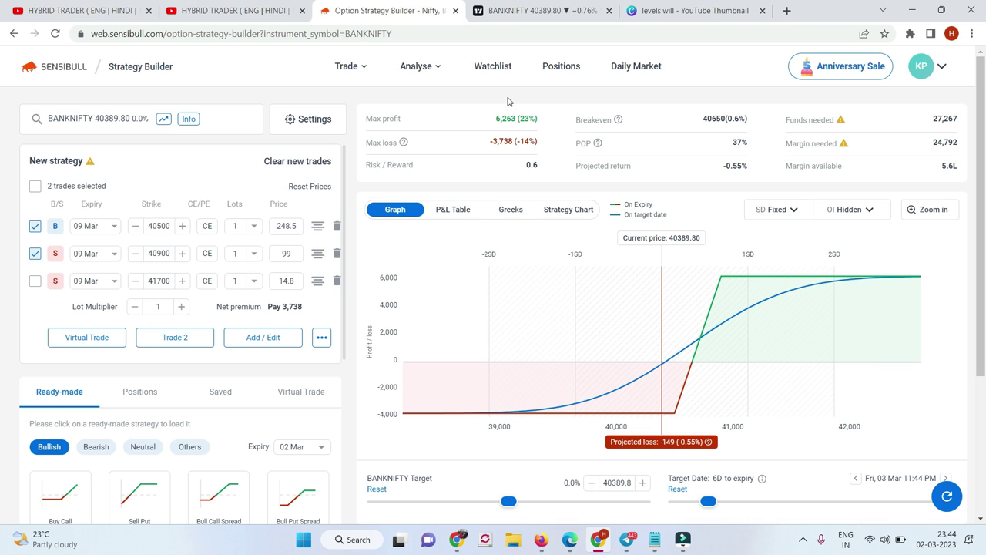
pyautogui.click(34, 281)
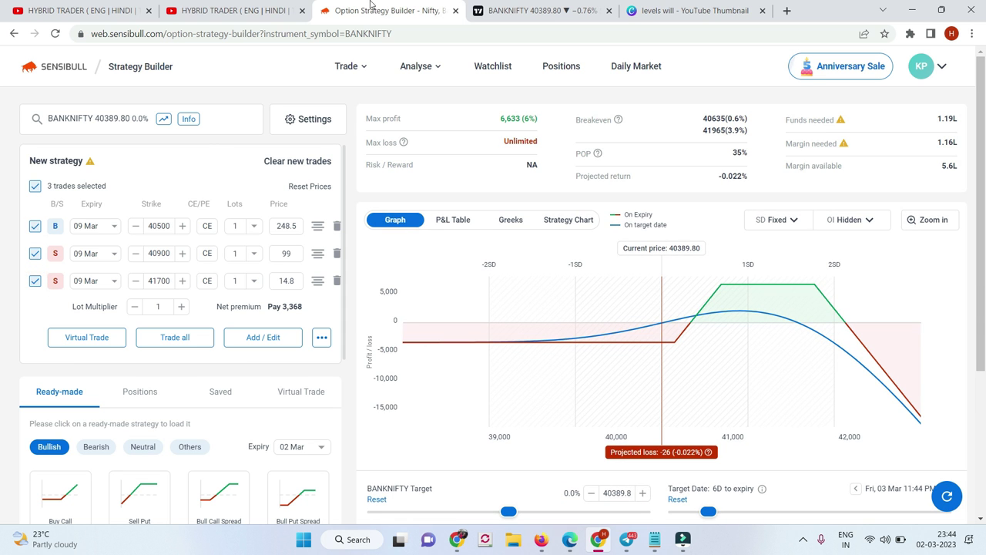
pyautogui.click(512, 11)
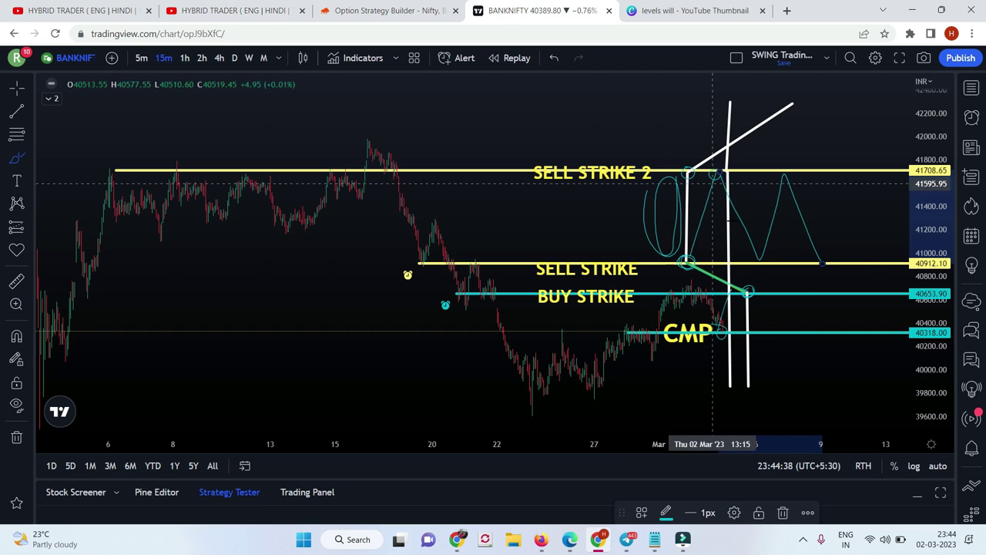